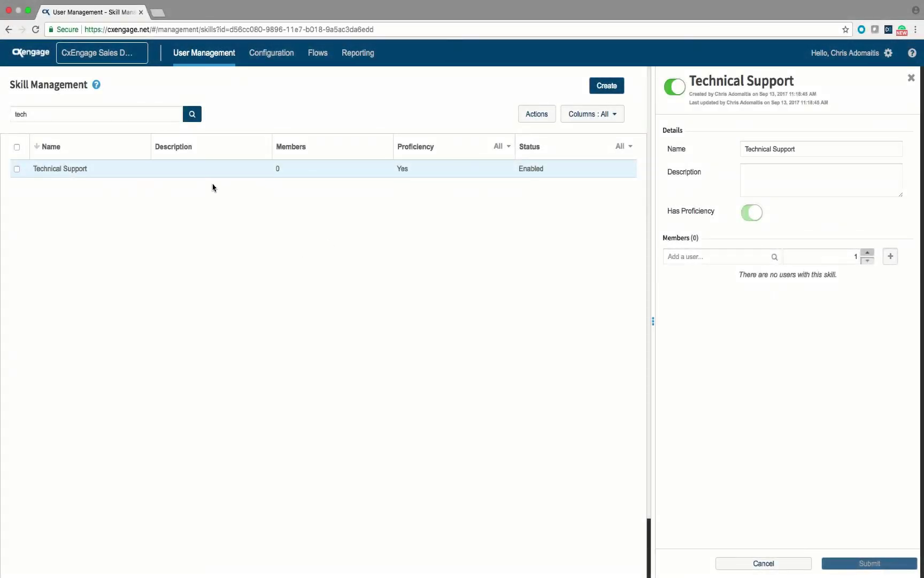
# - Clear the skill search, switch to group management and search the groups for "tier"
pyautogui.doubleClick(108, 119)
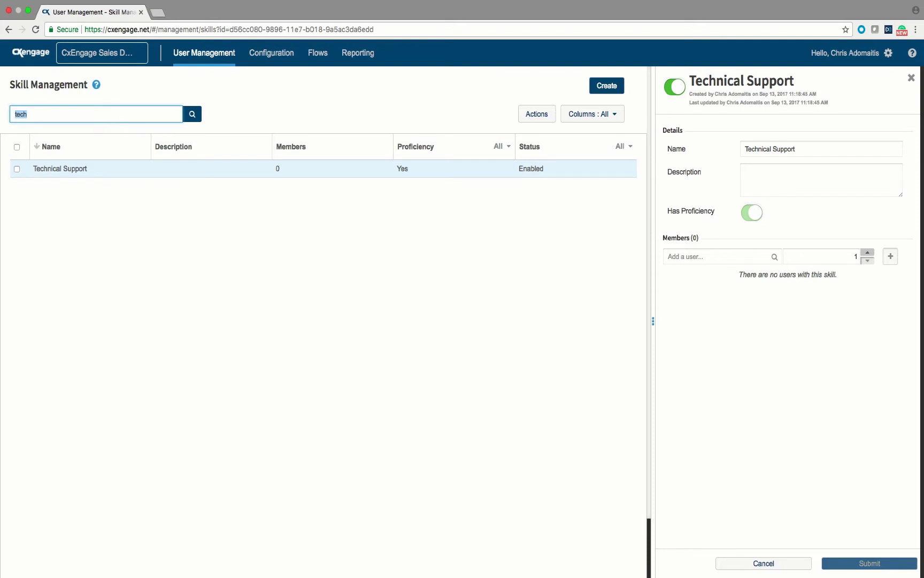
pyautogui.press('BackSpace')
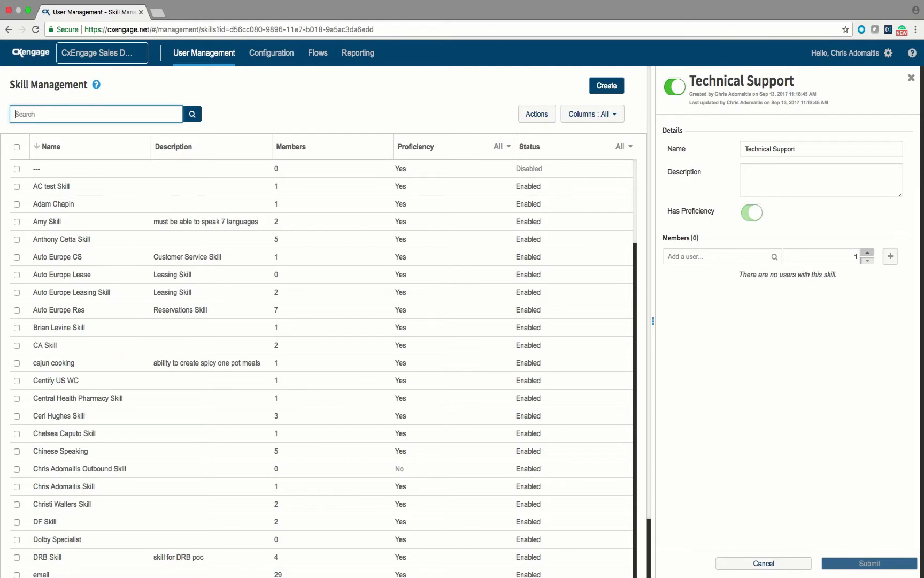
pyautogui.click(198, 174)
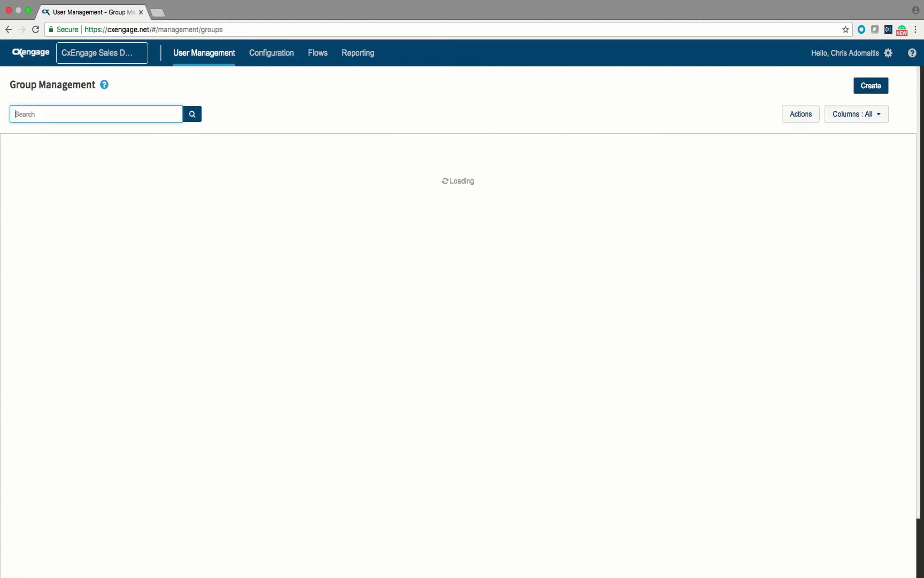
pyautogui.write('tier')
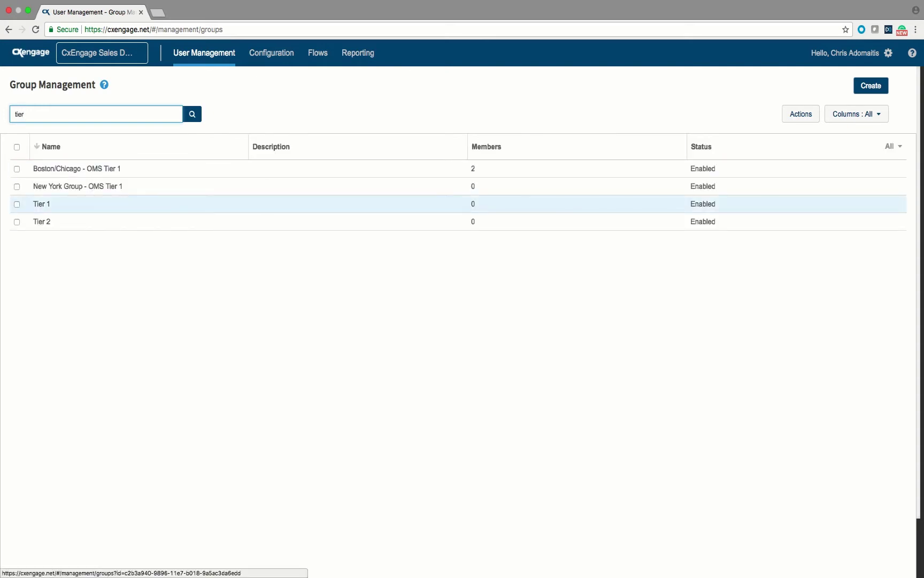
# - View the details of the Tier 1 and Tier 2 groups
pyautogui.click(42, 204)
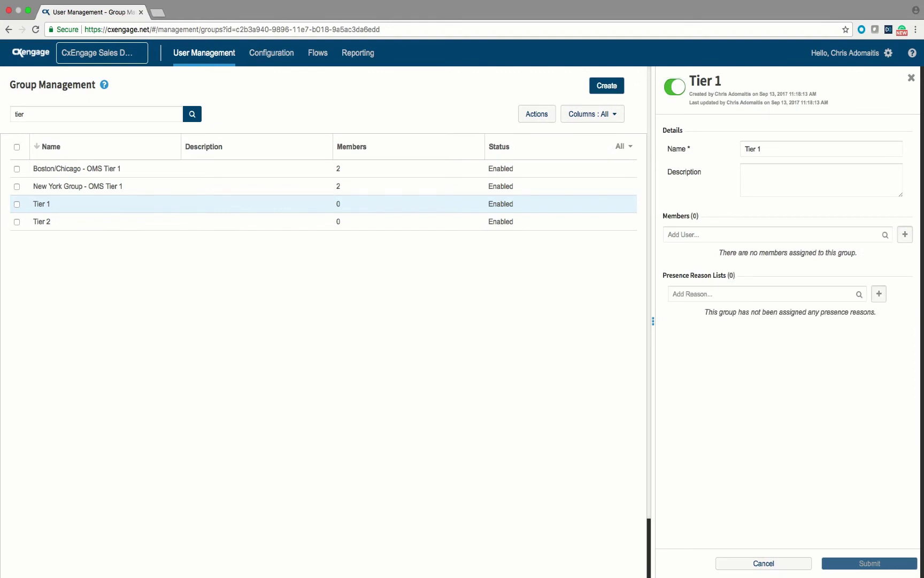
pyautogui.click(42, 221)
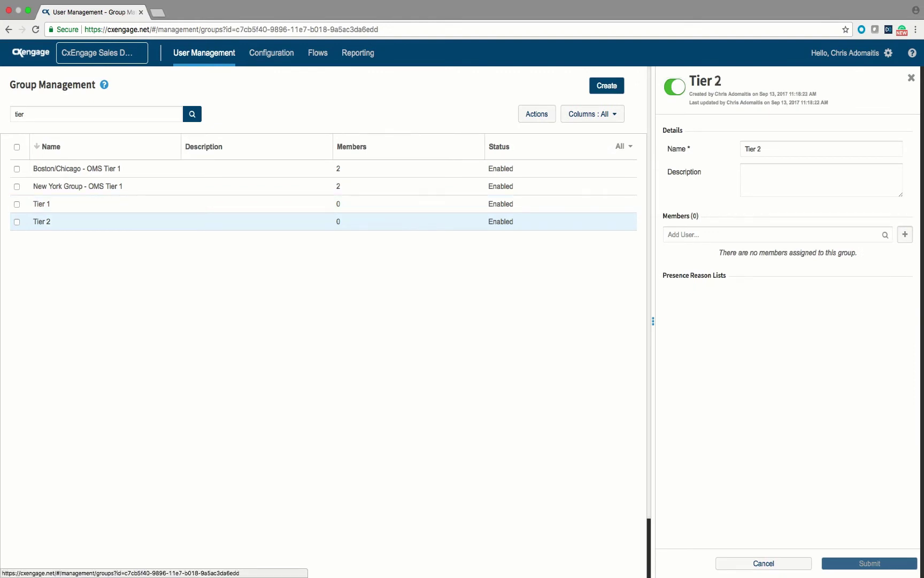
pyautogui.moveTo(204, 52)
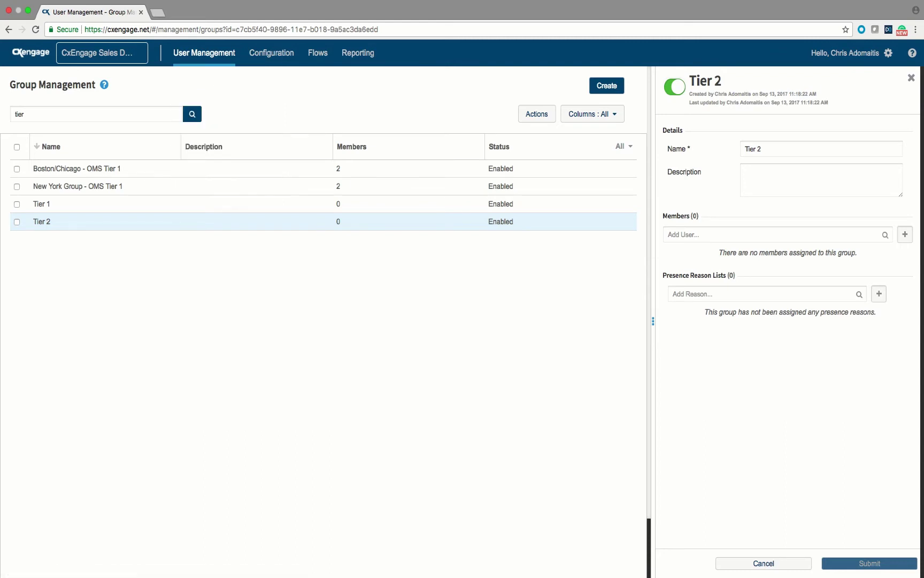
pyautogui.click(41, 204)
pyautogui.click(42, 221)
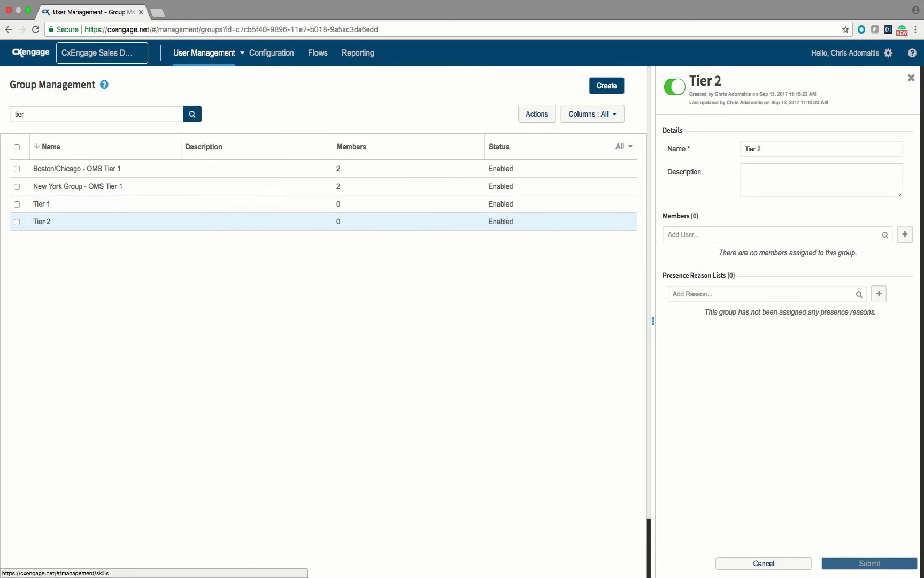
# - Switch to skill management and search the skills for "tech"
pyautogui.click(203, 134)
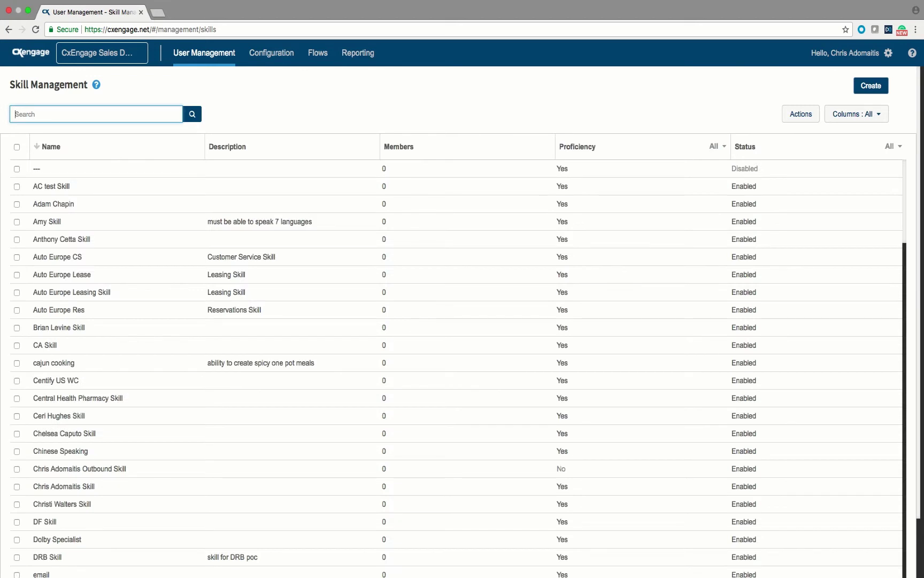
pyautogui.write('t')
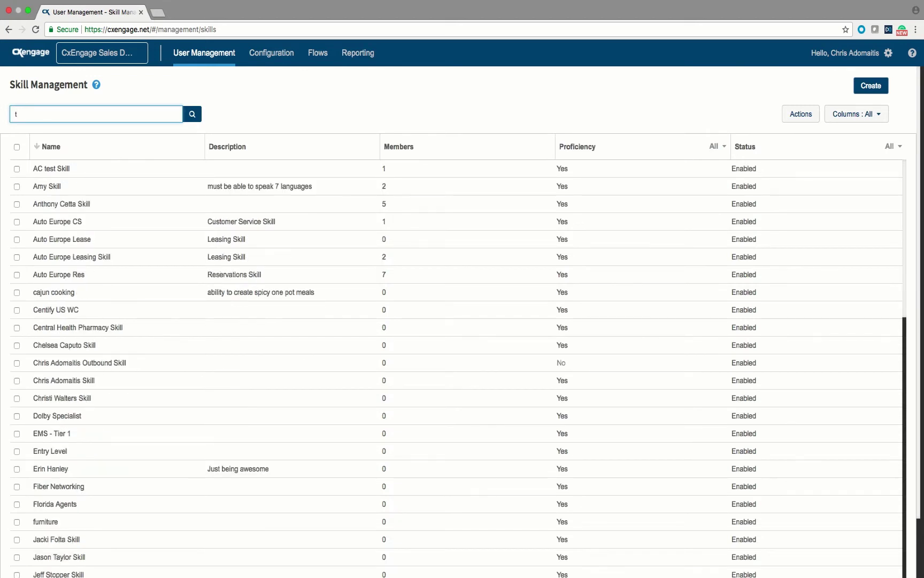
pyautogui.write('ech')
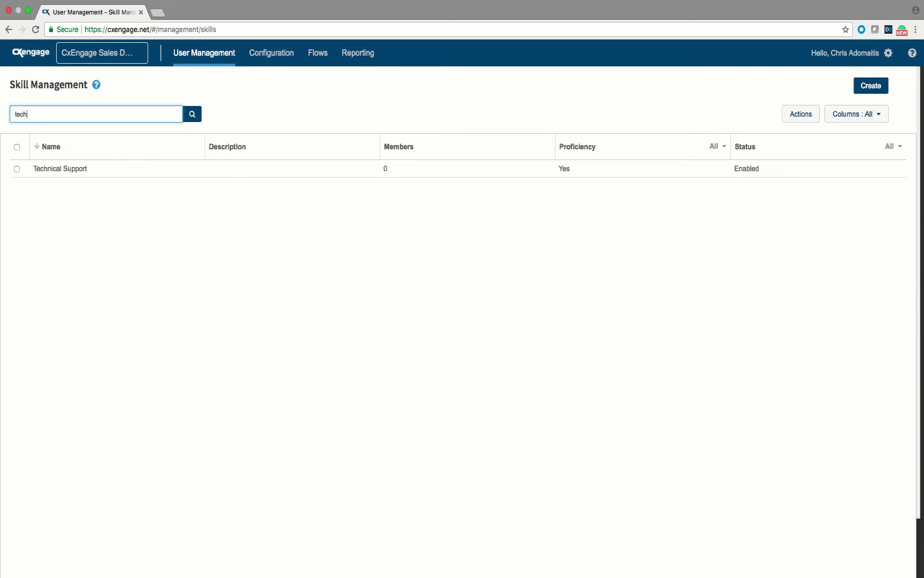
pyautogui.click(204, 52)
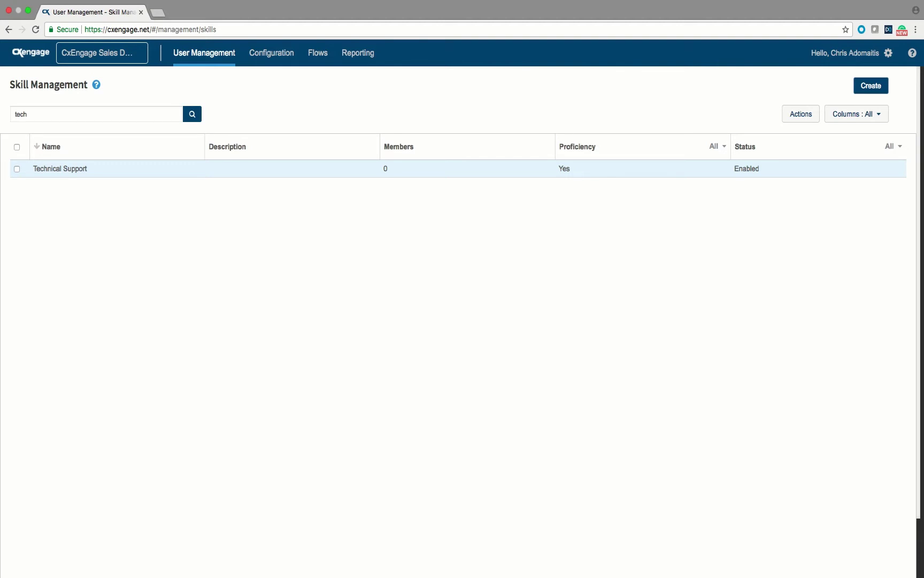
# - Start a new queue in queue management and name it "Technical Support Calls"
pyautogui.moveTo(318, 52)
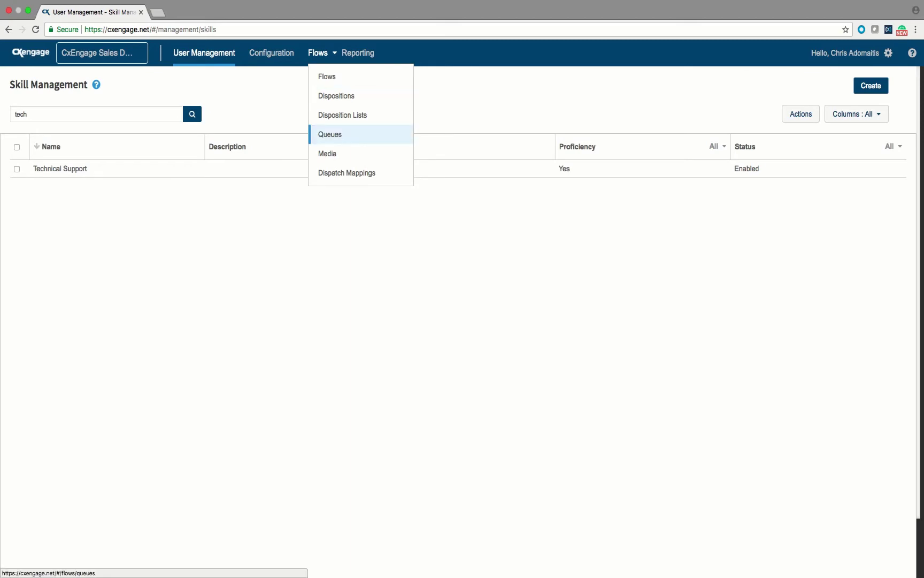
pyautogui.click(330, 135)
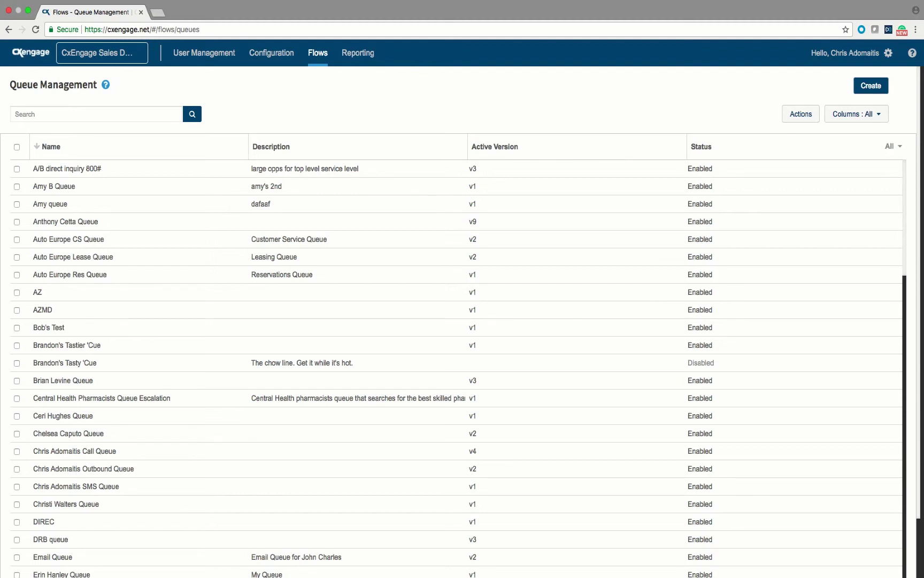
pyautogui.doubleClick(24, 85)
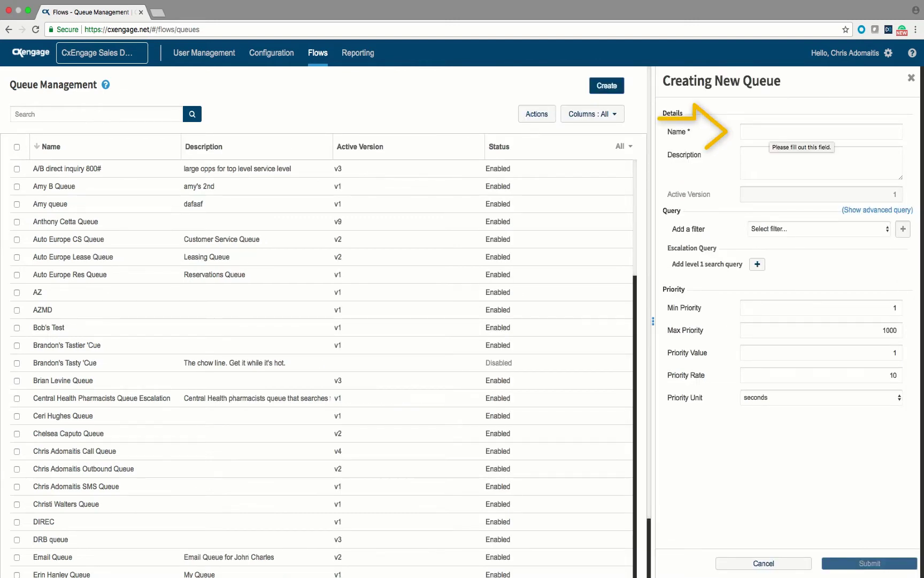
pyautogui.click(822, 131)
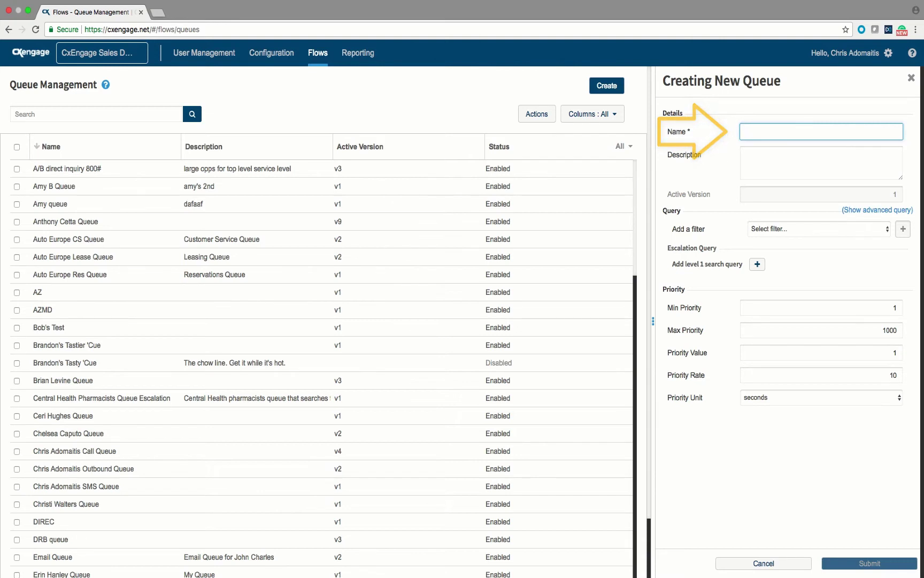
pyautogui.write('Techni')
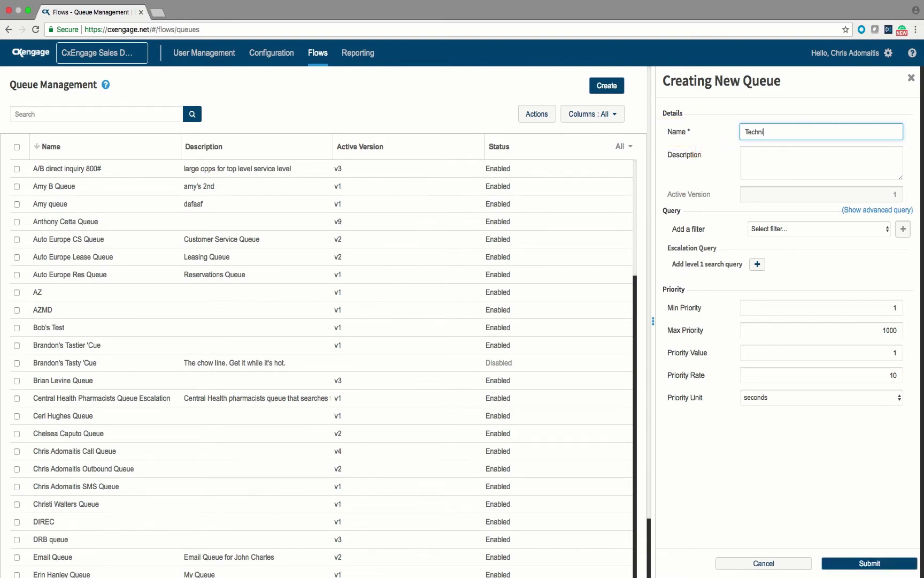
pyautogui.write('cal Support Calls')
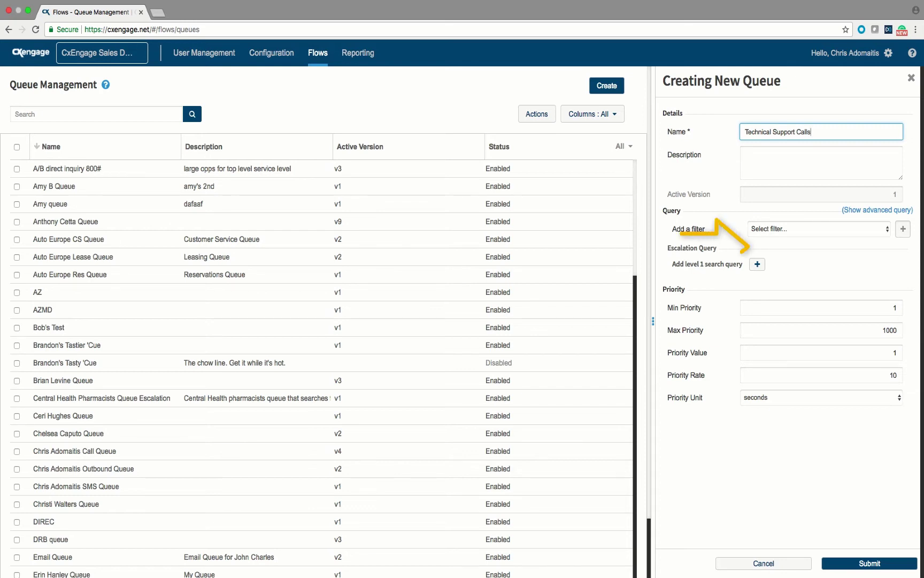
# - Add a Groups filter to the queue's query that requires all of these groups: Tier 1
pyautogui.click(781, 229)
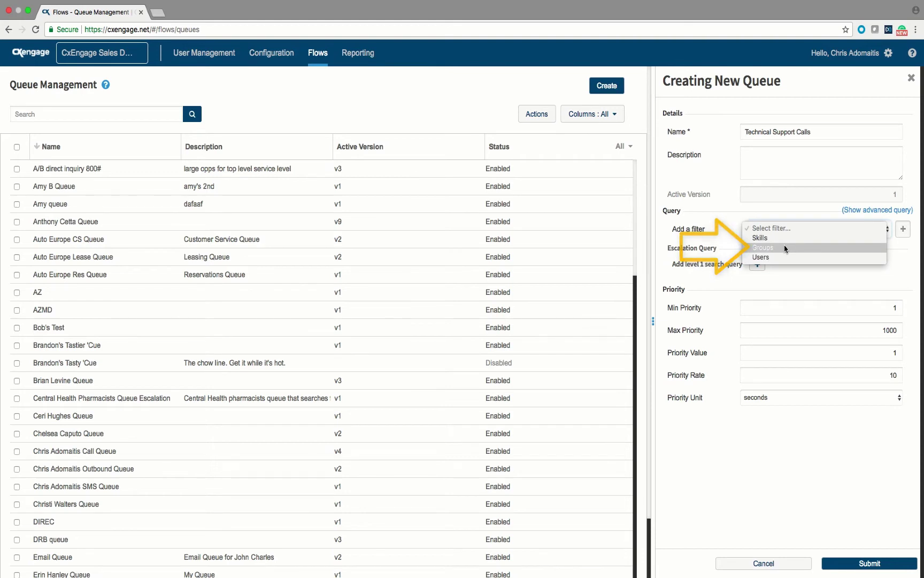
pyautogui.click(785, 247)
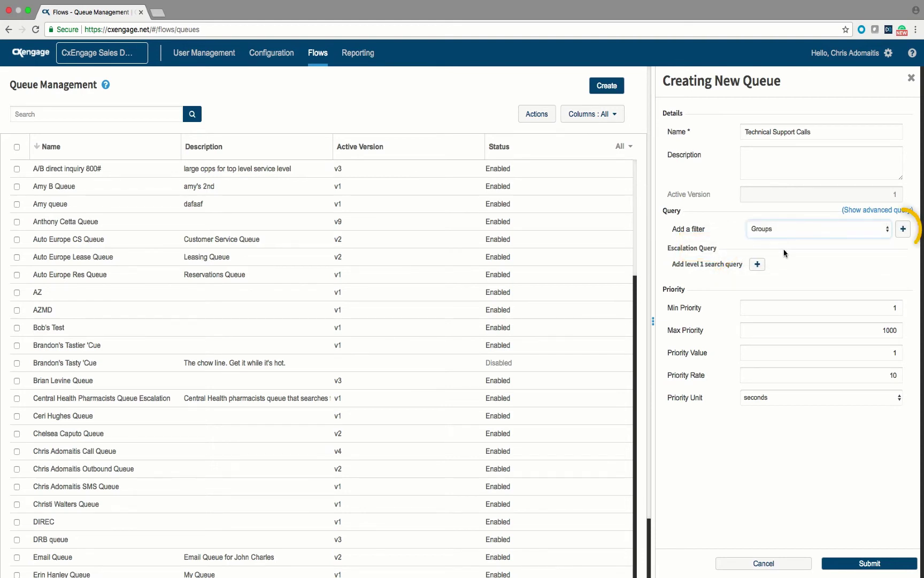
pyautogui.click(903, 230)
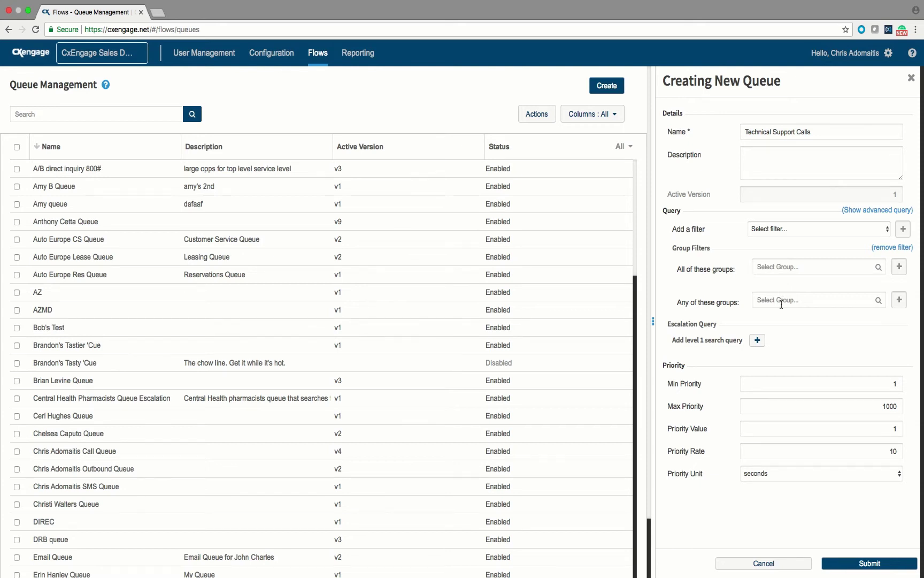
pyautogui.click(801, 269)
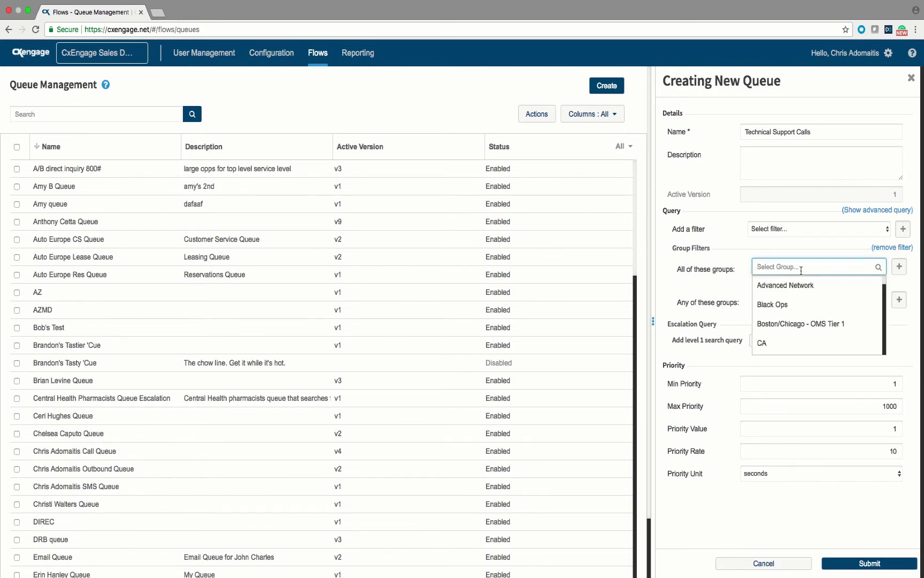
pyautogui.write('tier')
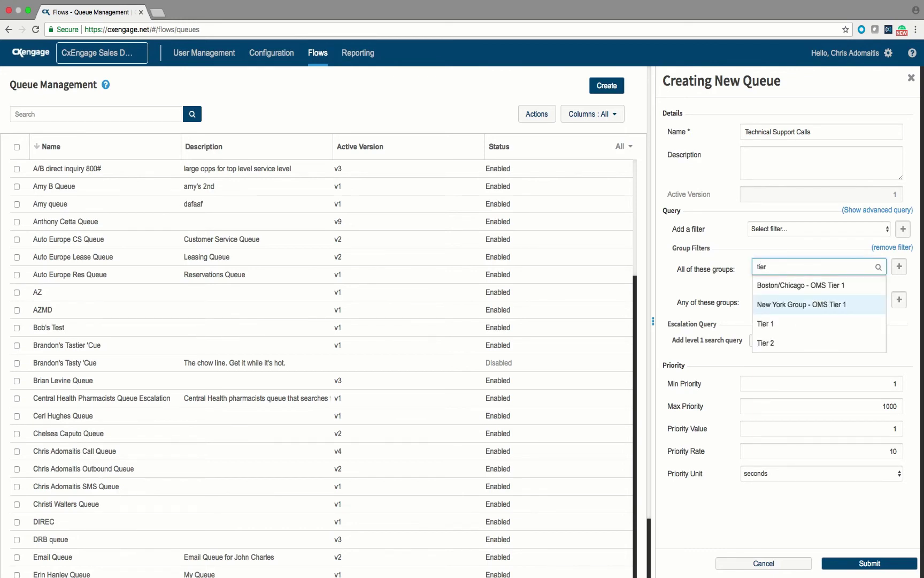
pyautogui.press('Down')
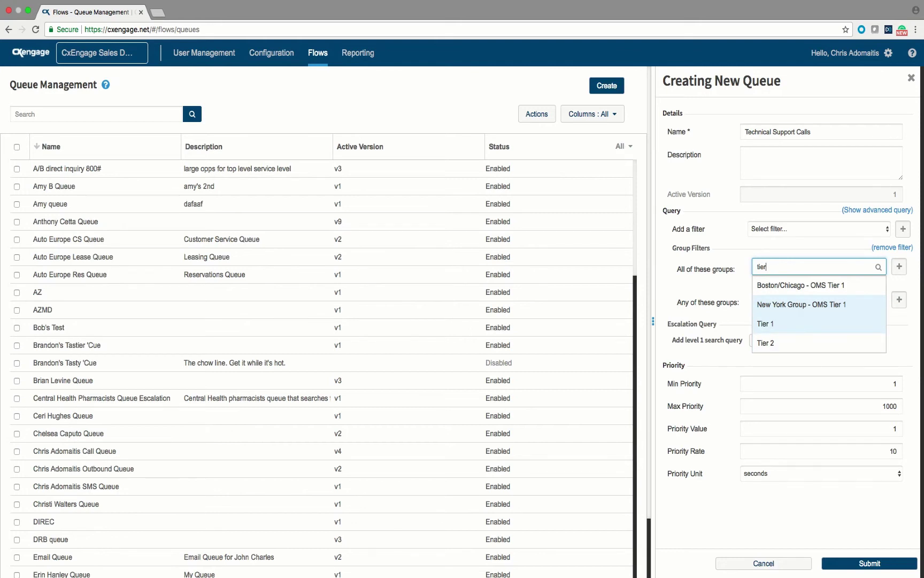
pyautogui.click(765, 323)
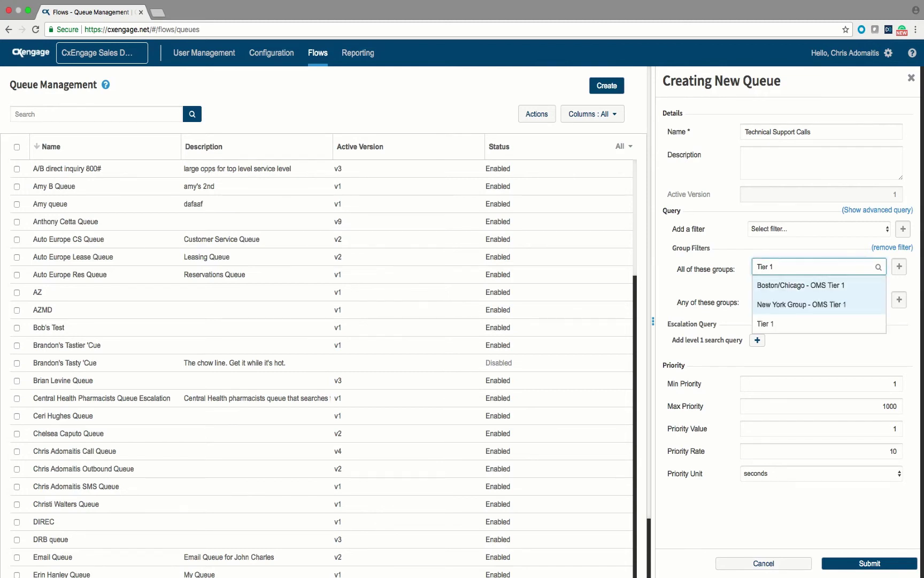
pyautogui.press('Return')
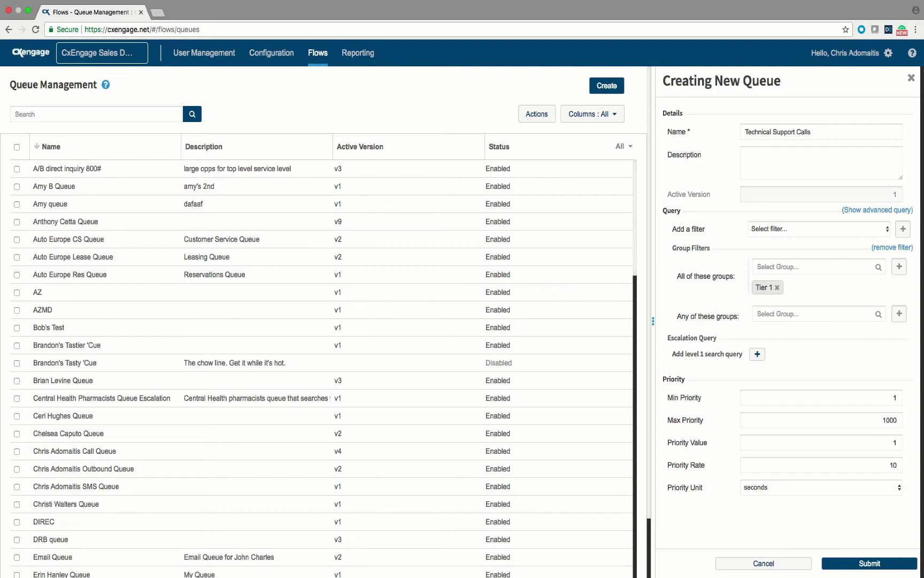
# - Add a Skills filter to the query and choose Technical Support for all of these skills
pyautogui.click(835, 229)
pyautogui.click(840, 235)
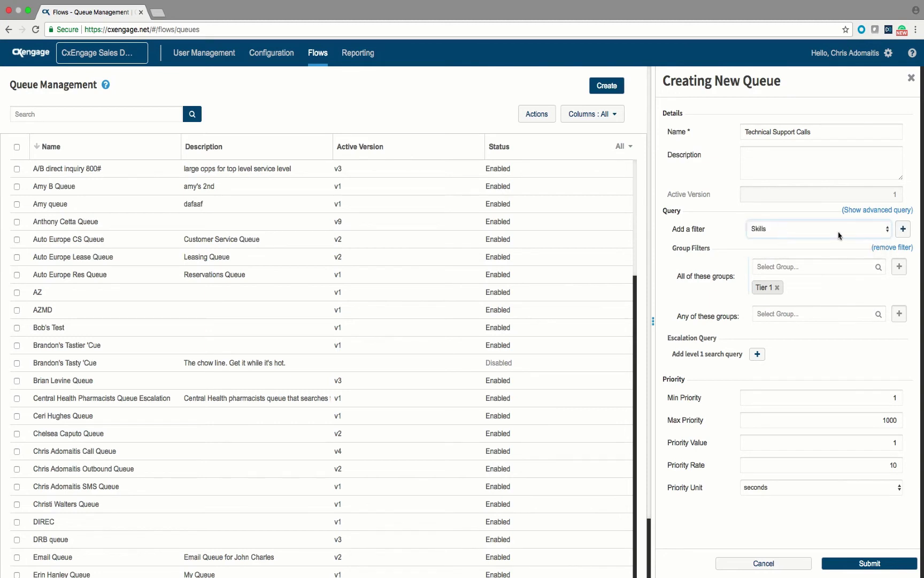
pyautogui.click(904, 230)
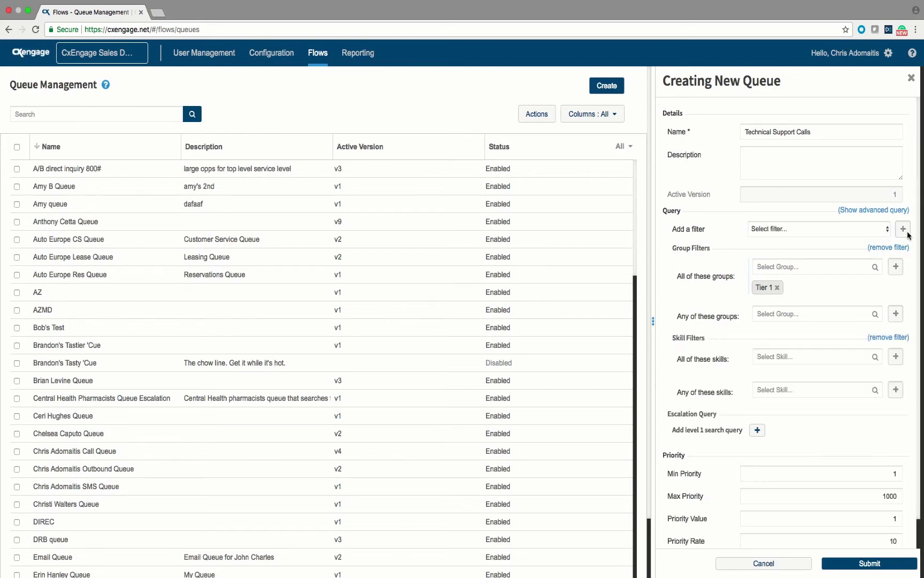
pyautogui.click(778, 355)
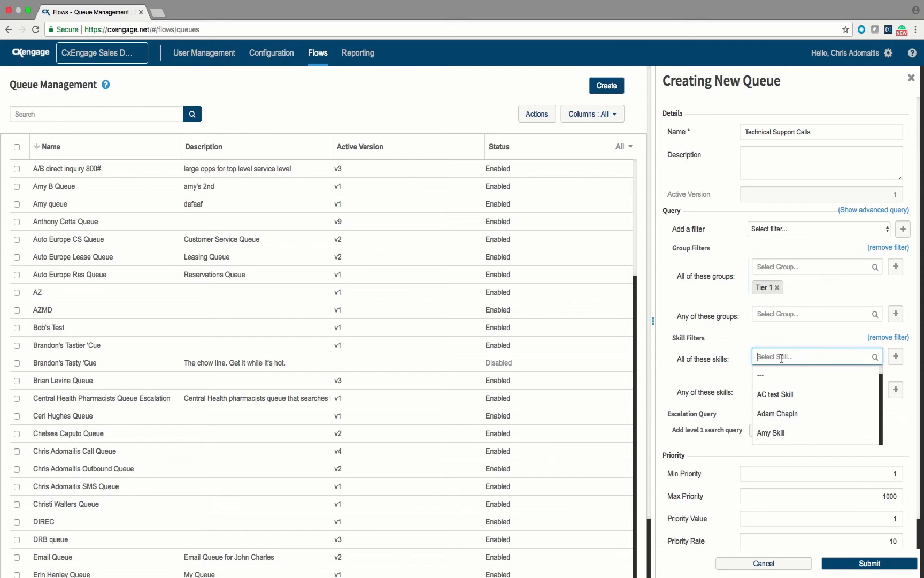
pyautogui.write('tec')
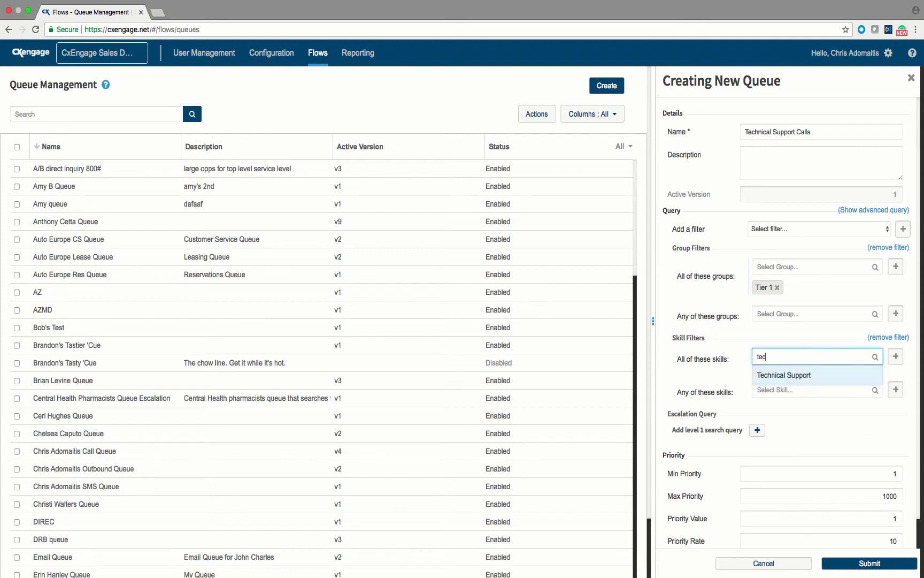
pyautogui.press('Down')
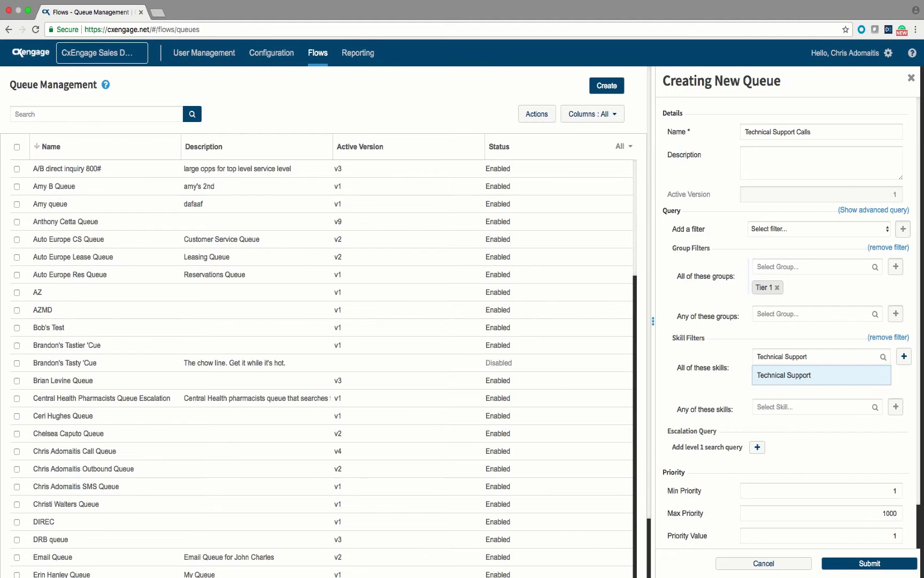
pyautogui.press('Return')
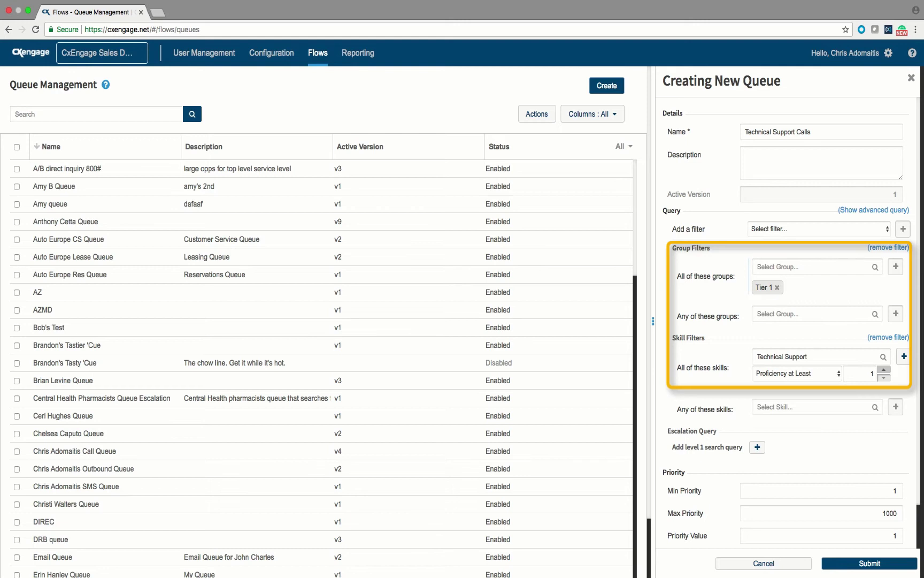
# - Set the Technical Support skill's minimum proficiency to 8 and add it to the required skills
pyautogui.click(860, 373)
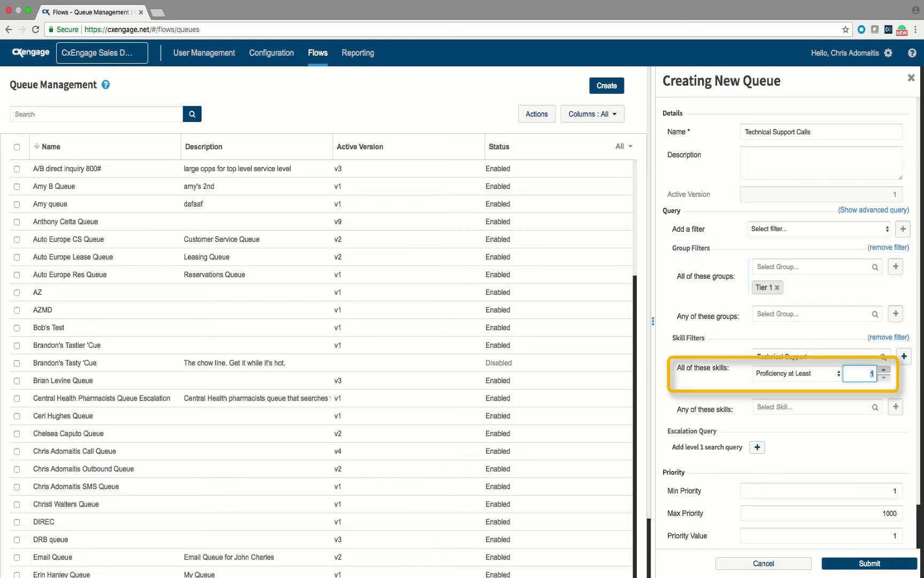
pyautogui.write('8')
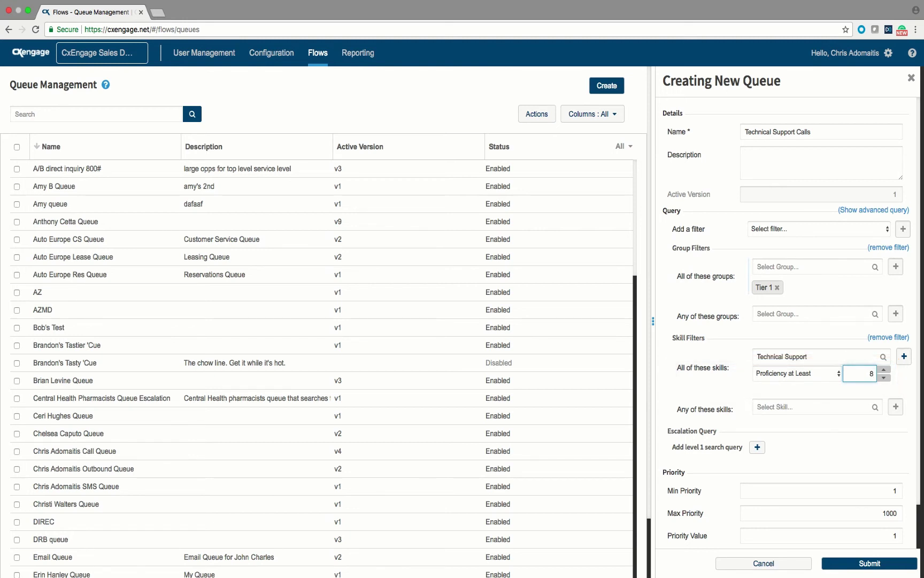
pyautogui.press('Return')
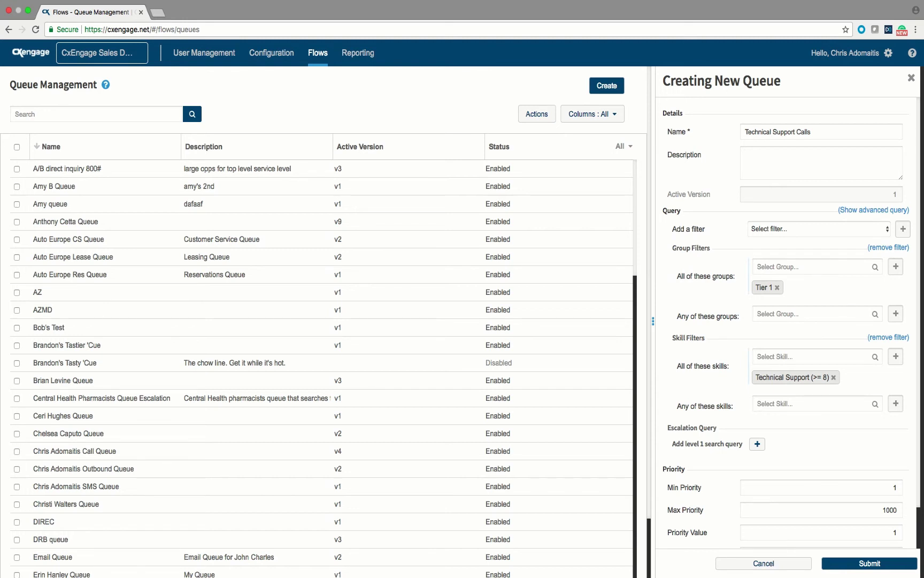
# - Add a level 1 search query to the Escalation Query that applies if the call is not answered within 30 seconds
pyautogui.scroll(-2, 856, 482)
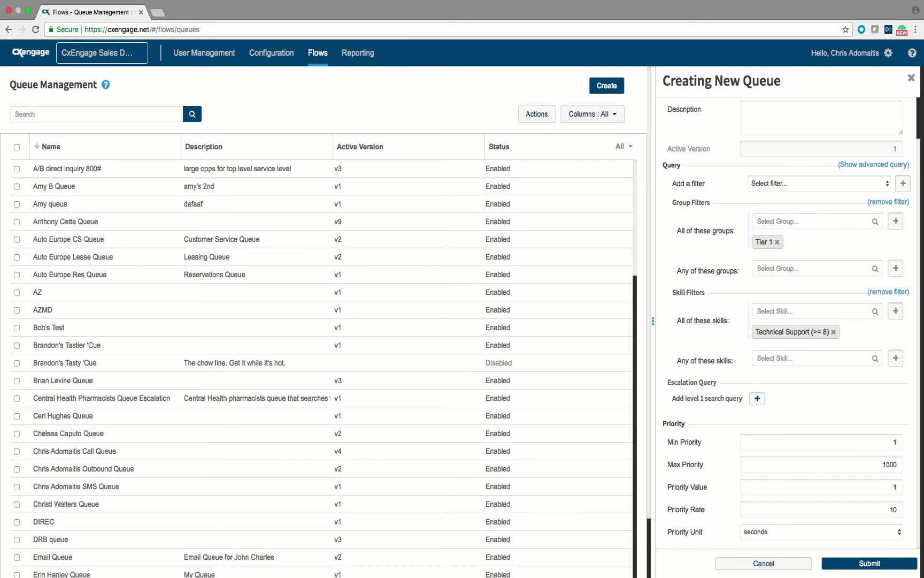
pyautogui.click(757, 398)
pyautogui.scroll(-2, 758, 398)
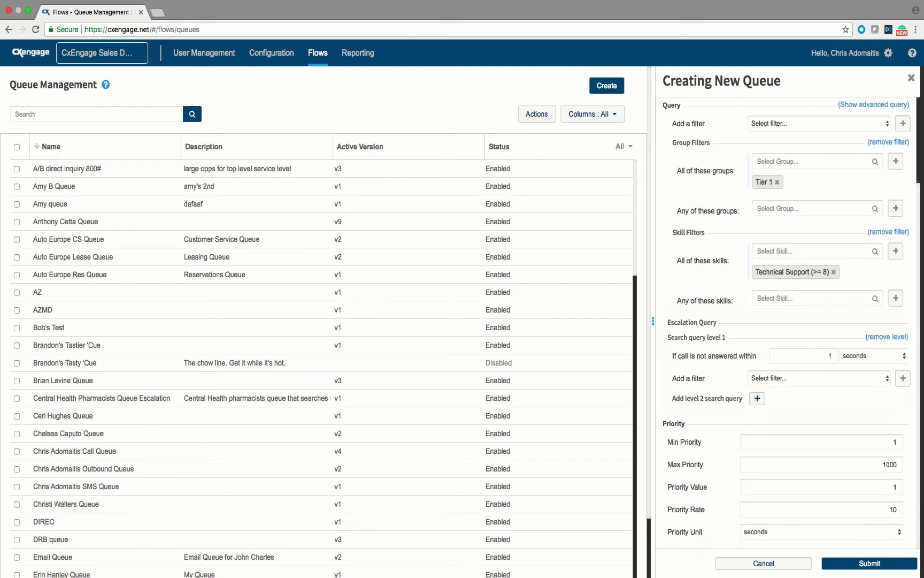
pyautogui.click(831, 355)
pyautogui.write('30')
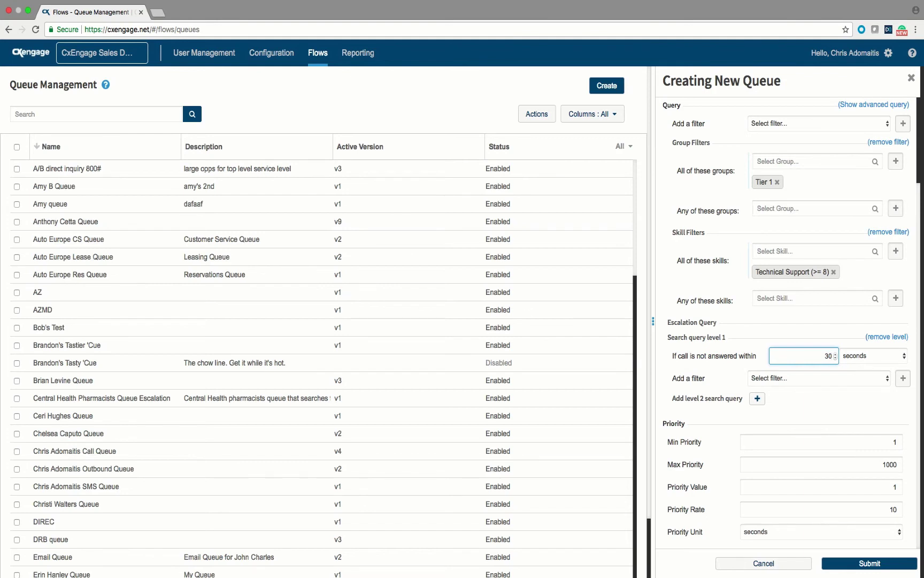
# - Add a Groups filter to the level 1 escalation query that requires all of these groups: Tier 1
pyautogui.click(804, 378)
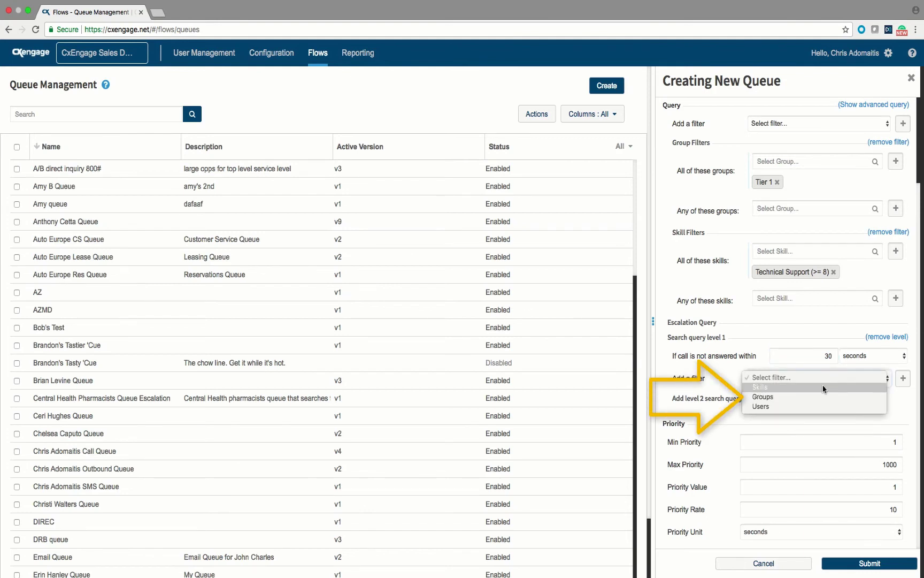
pyautogui.click(821, 397)
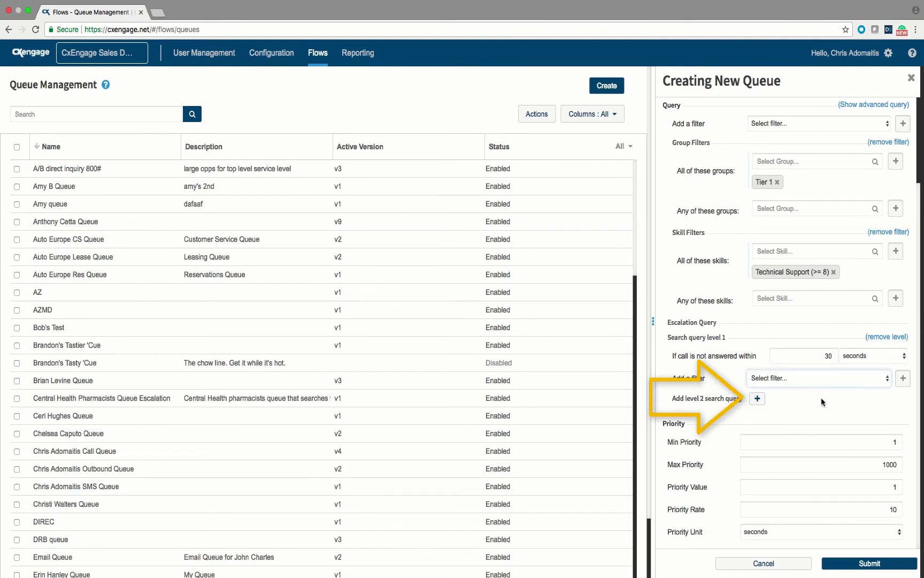
pyautogui.click(903, 379)
pyautogui.click(774, 415)
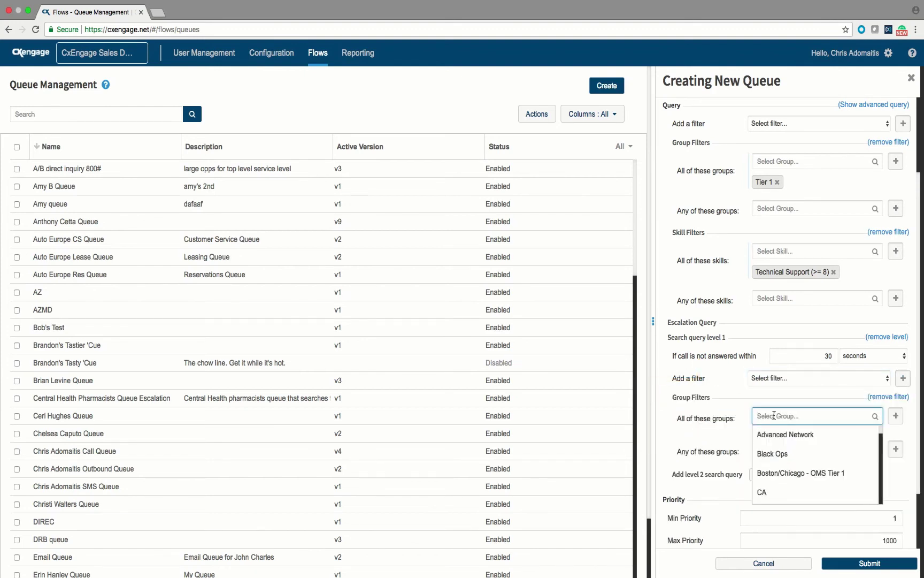
pyautogui.write('tie')
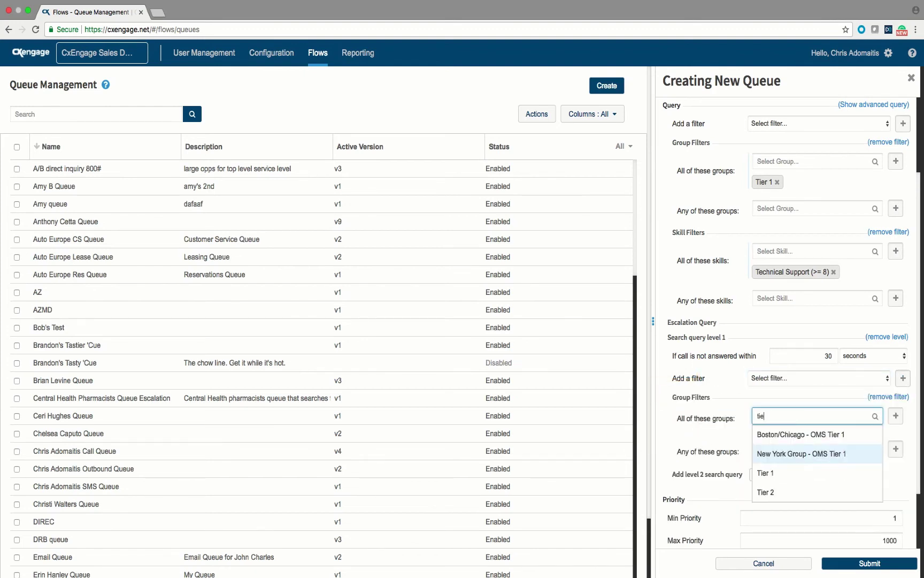
pyautogui.write('r')
pyautogui.press('Down')
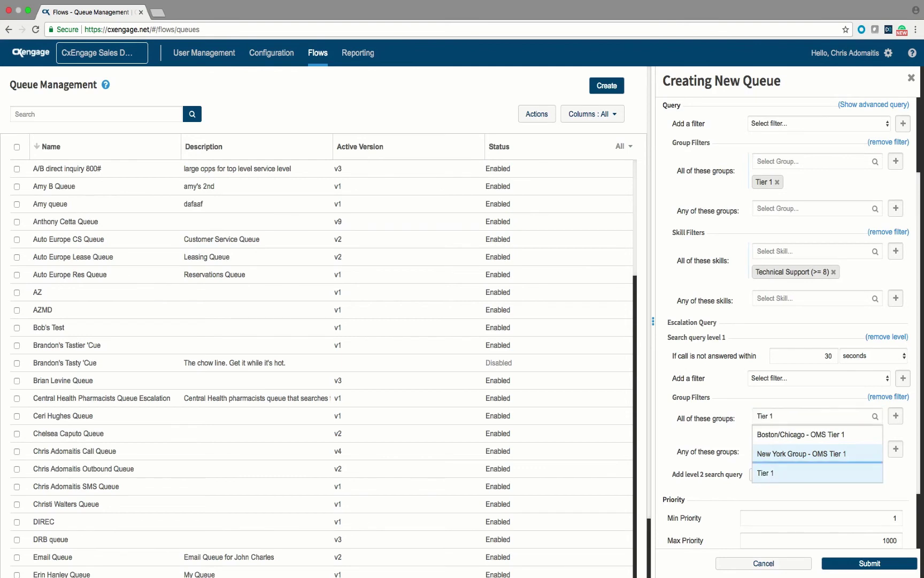
pyautogui.press('Return')
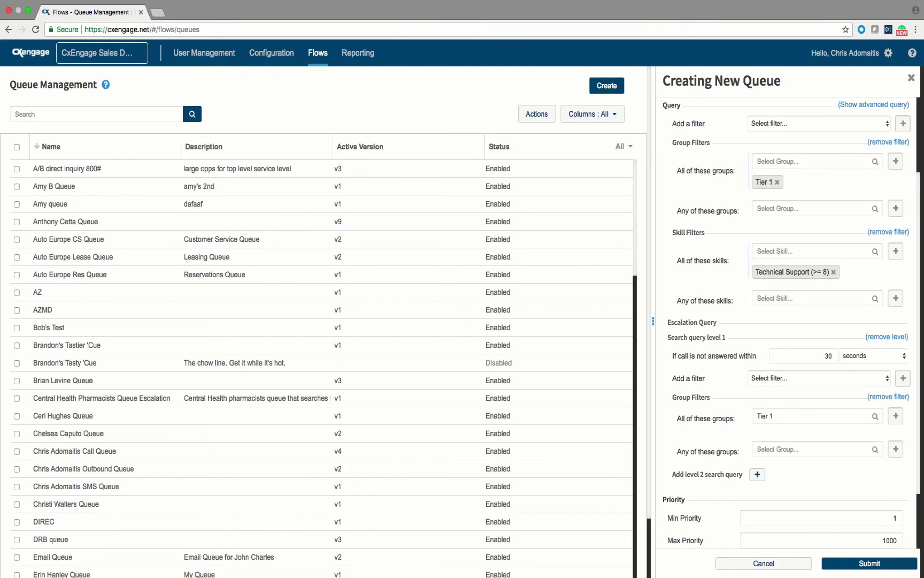
pyautogui.press('Down')
pyautogui.press('Down')
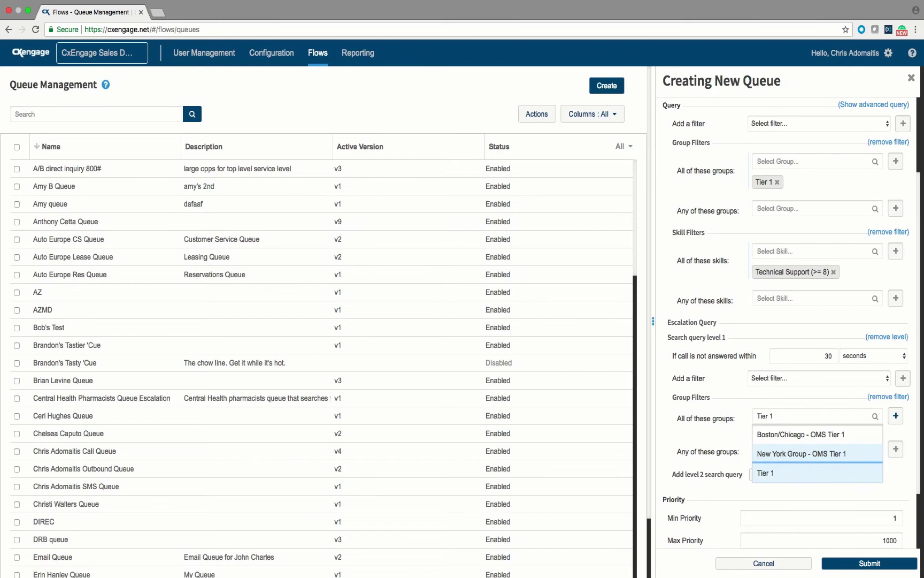
pyautogui.press('Return')
pyautogui.press('Return')
# - Add a Skills filter to the level 1 escalation query
pyautogui.scroll(-3, 787, 321)
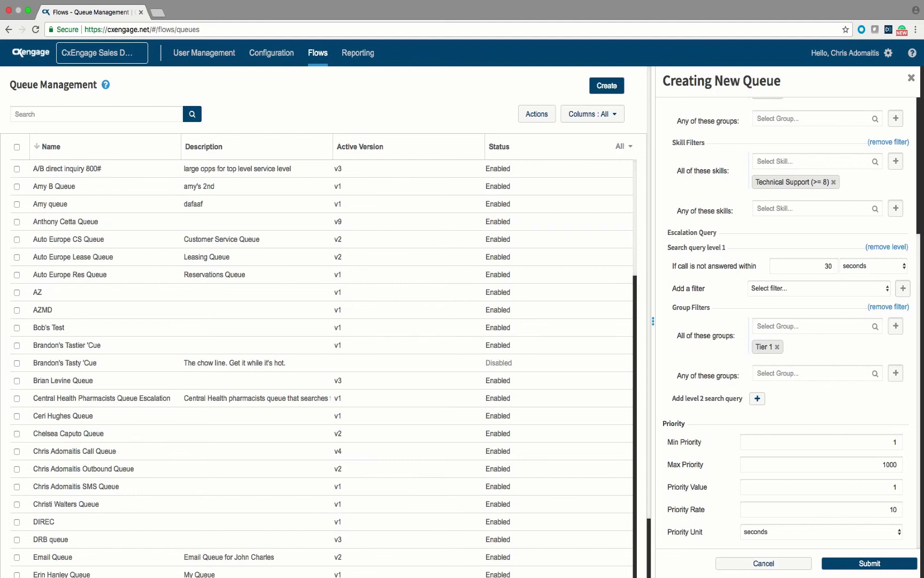
pyautogui.click(791, 288)
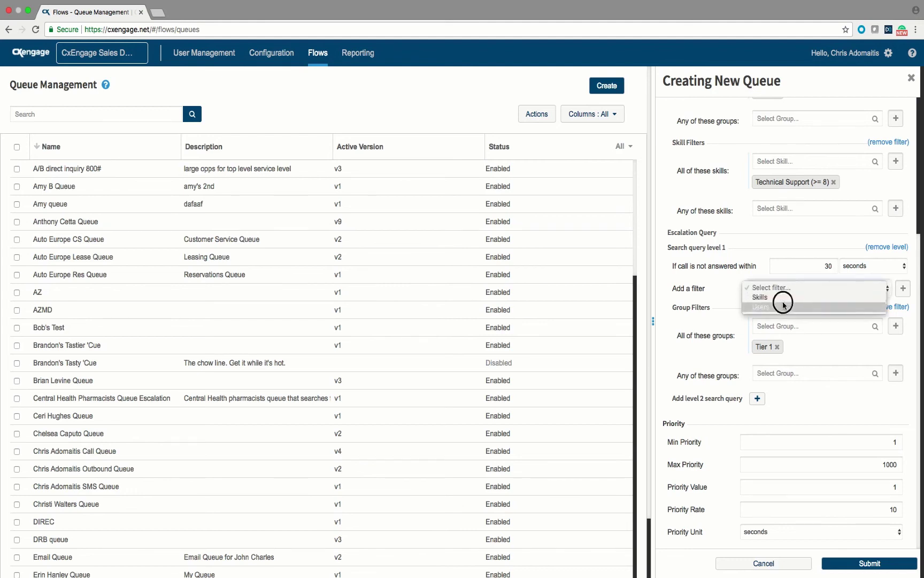
pyautogui.click(783, 301)
pyautogui.click(781, 290)
pyautogui.click(781, 289)
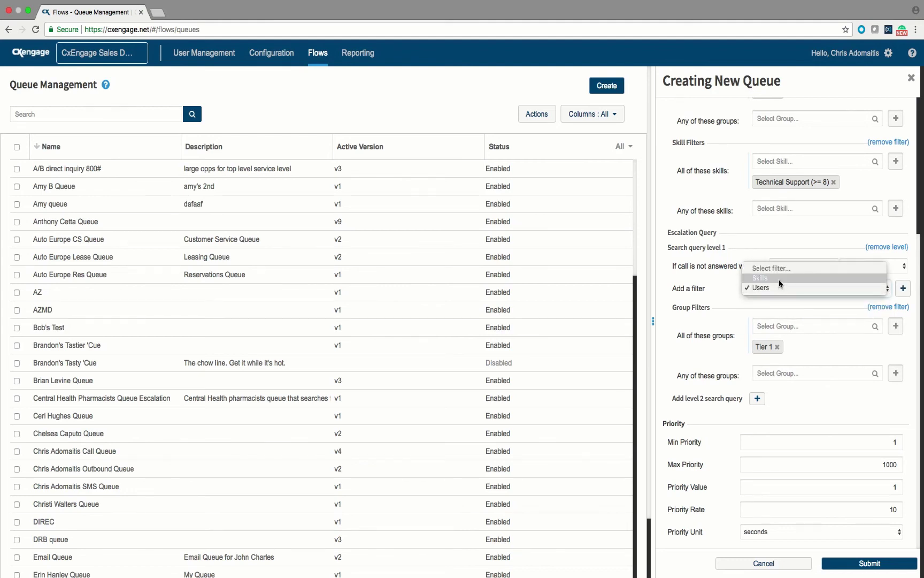
pyautogui.click(904, 289)
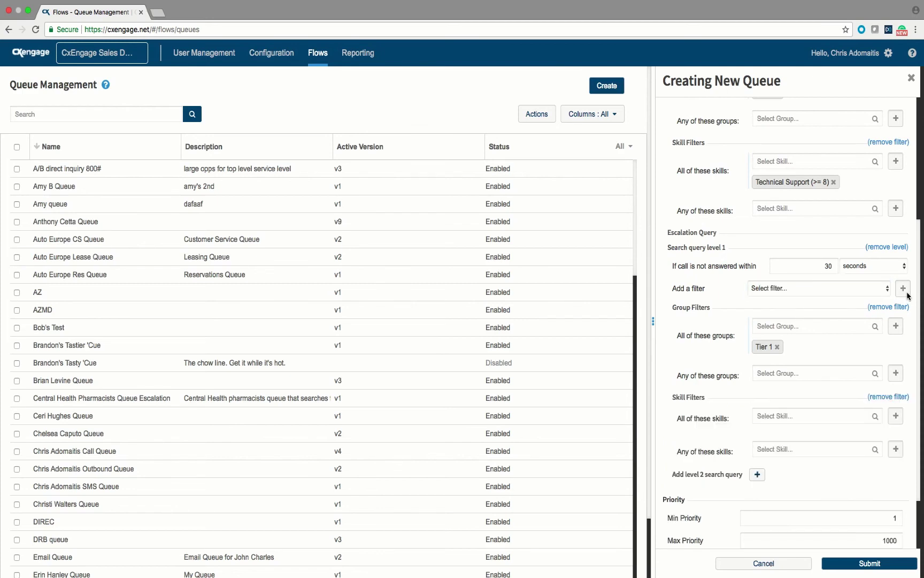
# - Require the Technical Support skill with proficiency of at least 1 under all of these skills in the level 1 escalation query
pyautogui.click(787, 415)
pyautogui.write('Technical Support')
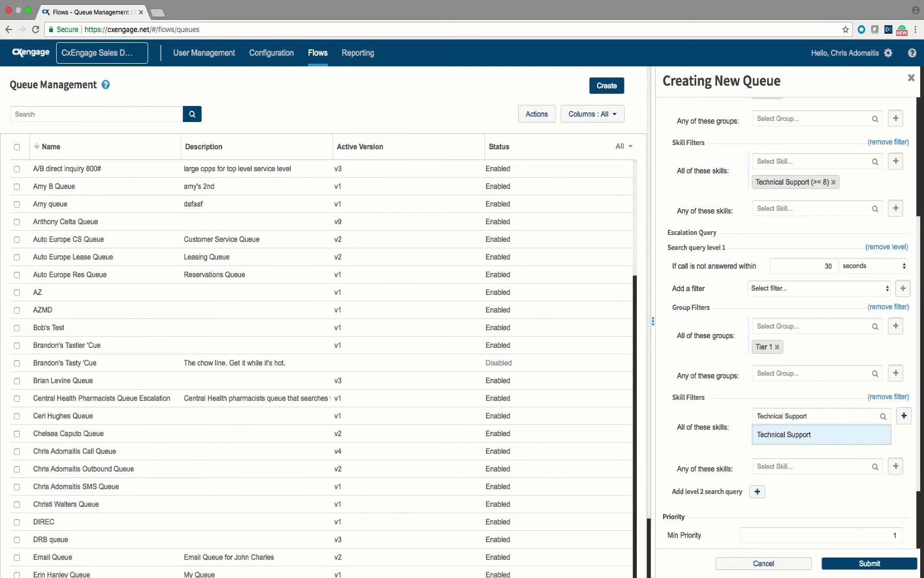
pyautogui.press('Return')
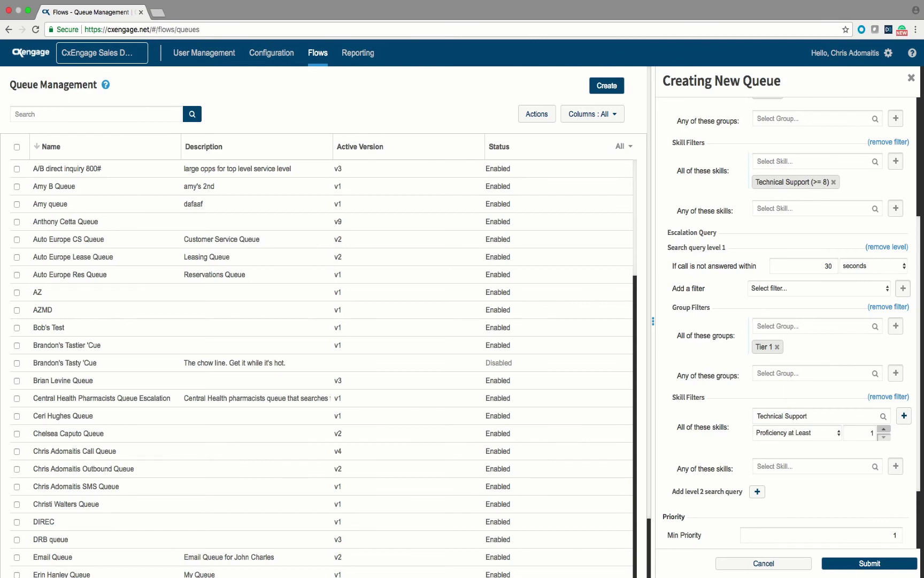
pyautogui.press('Return')
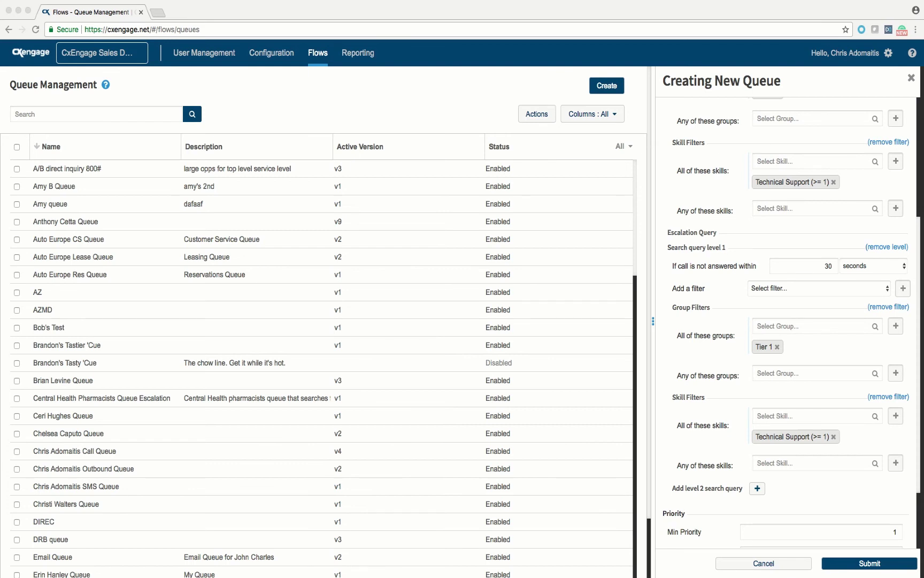
# - Add a level 2 search query that applies if the call is not answered within 1 minute
pyautogui.click(757, 489)
pyautogui.scroll(-3, 774, 492)
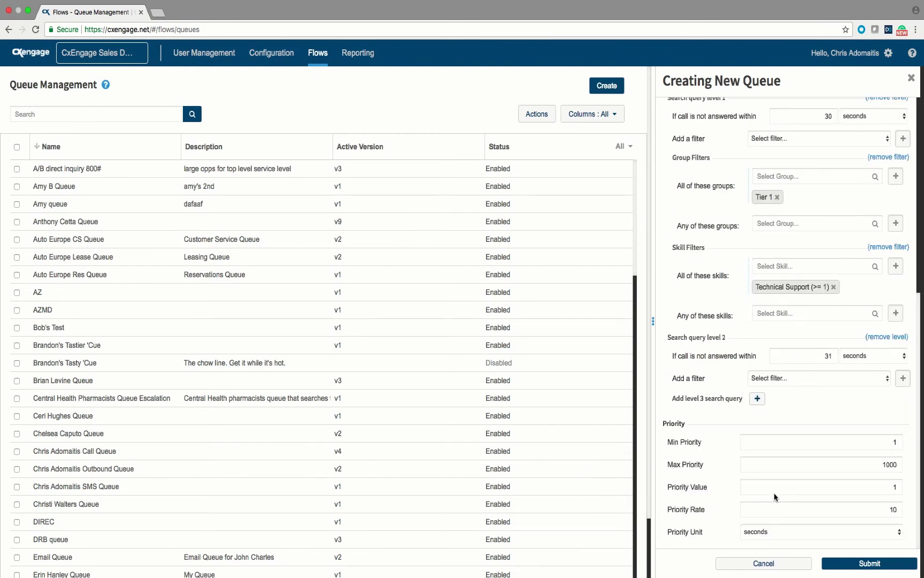
pyautogui.doubleClick(818, 351)
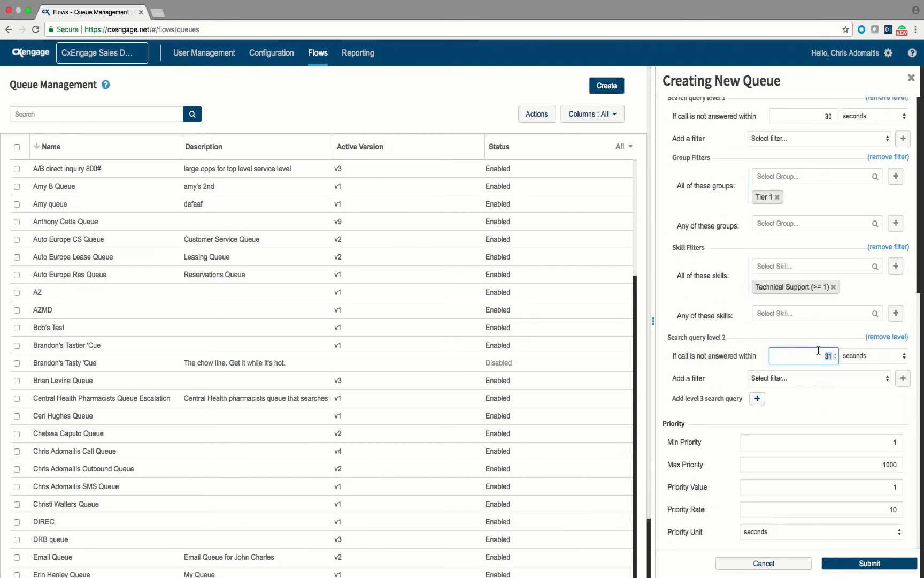
pyautogui.write('1')
pyautogui.click(818, 361)
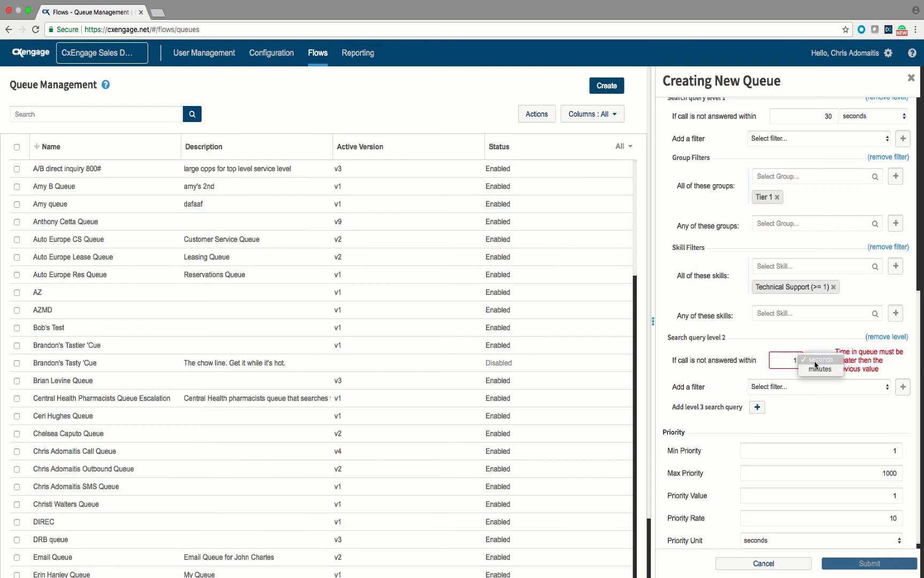
pyautogui.click(822, 373)
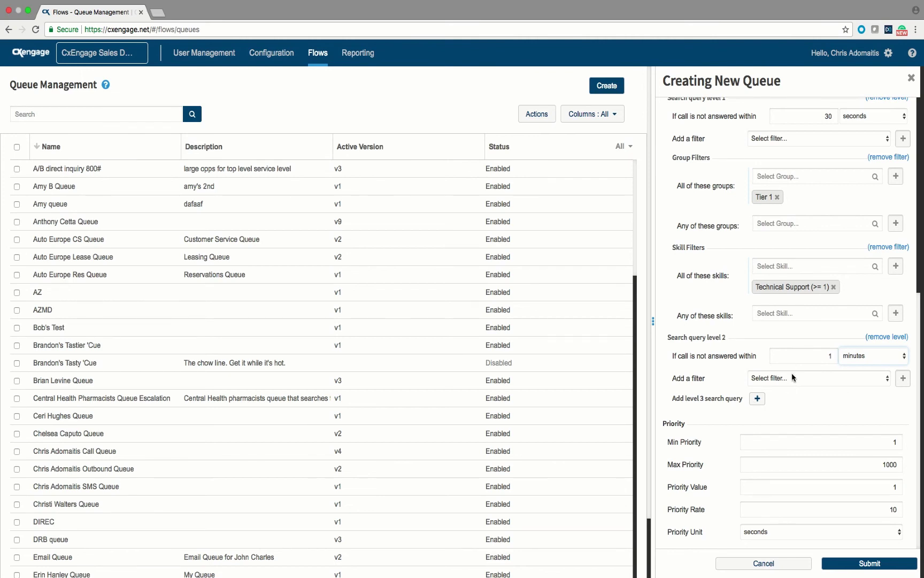
# - Add a Groups filter to the level 2 escalation query and include Tier 1 under any of these groups
pyautogui.click(794, 378)
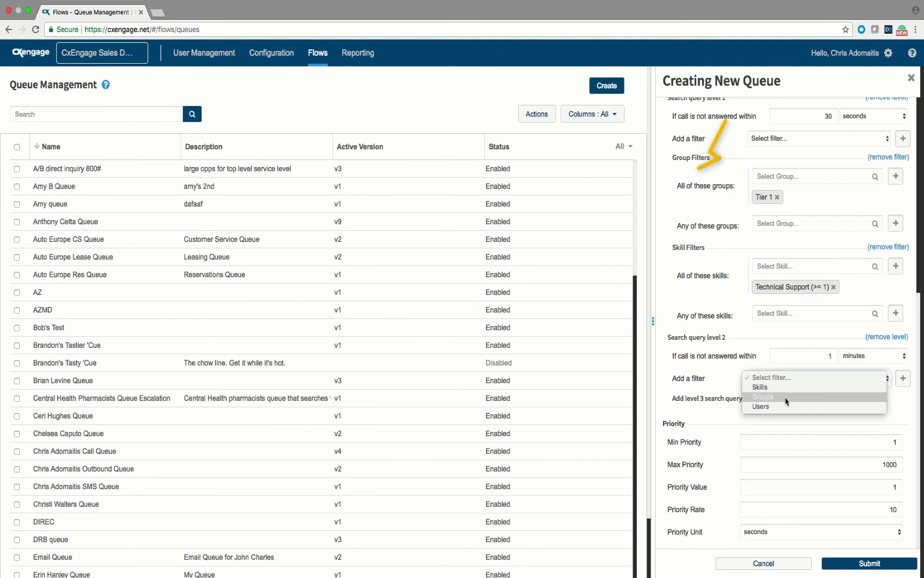
pyautogui.click(764, 396)
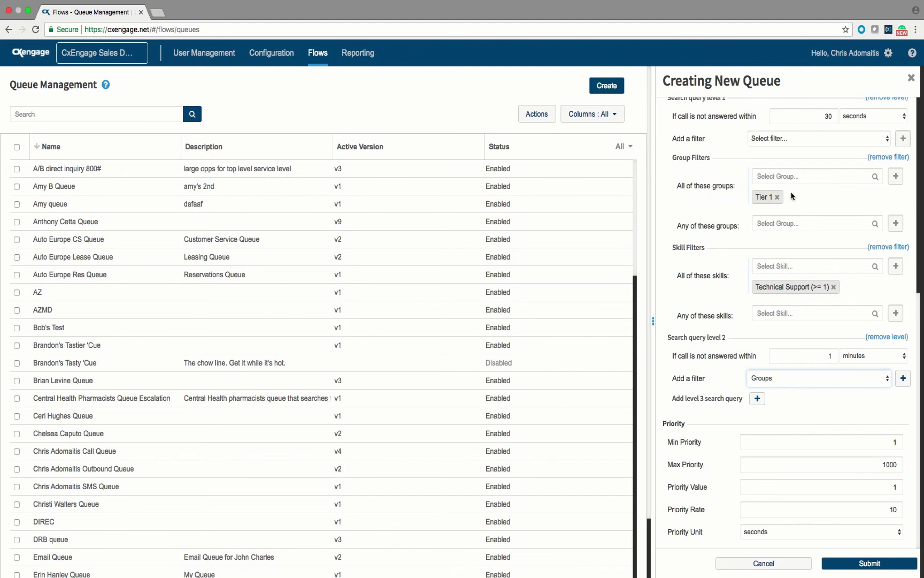
pyautogui.click(903, 379)
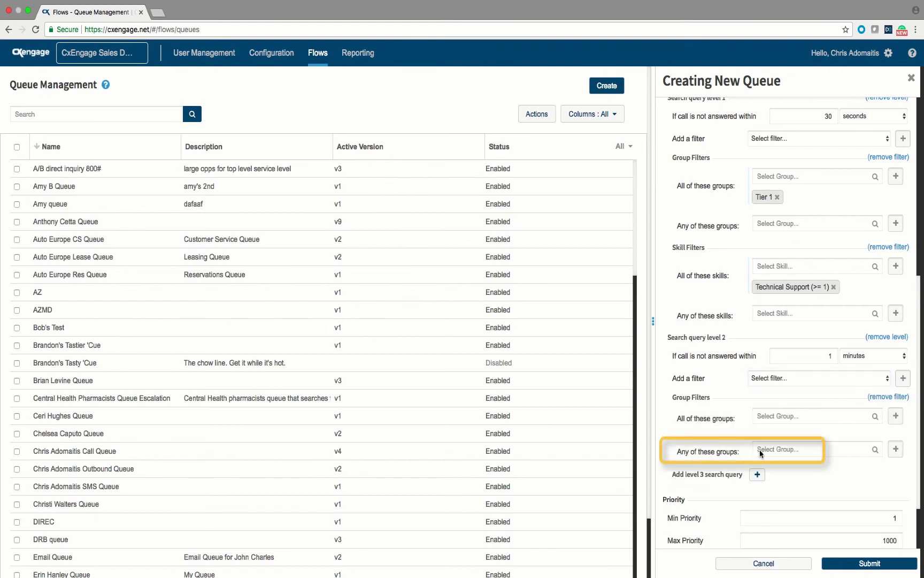
pyautogui.click(761, 451)
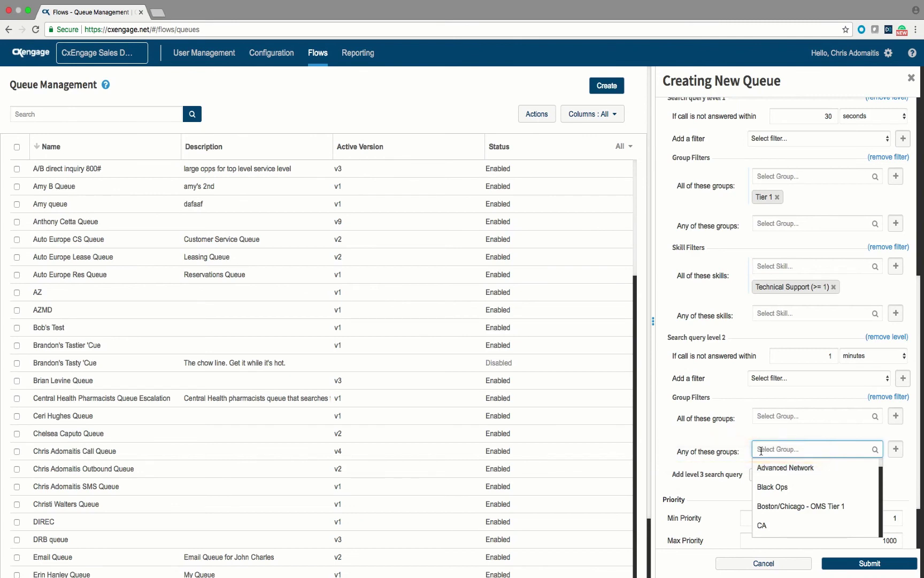
pyautogui.write('tier')
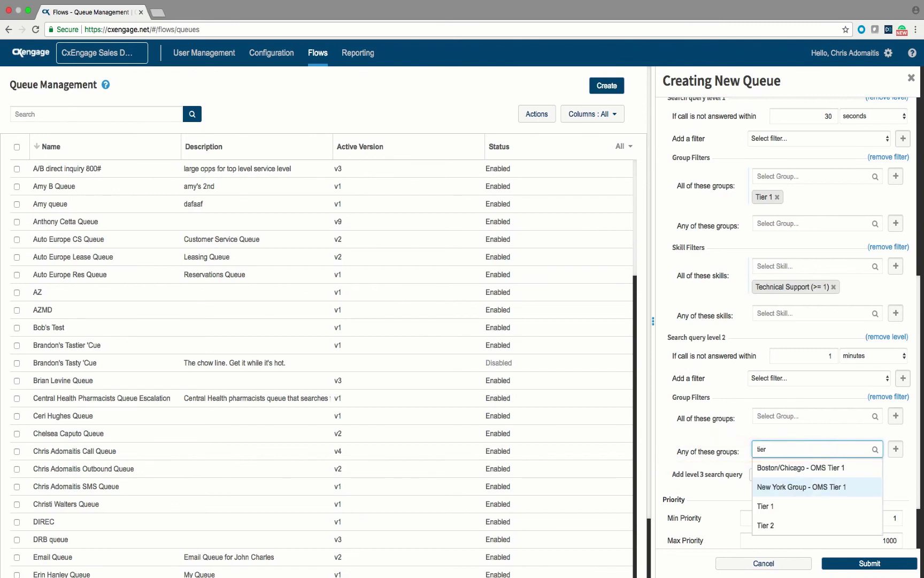
pyautogui.press('Down')
pyautogui.press('Return')
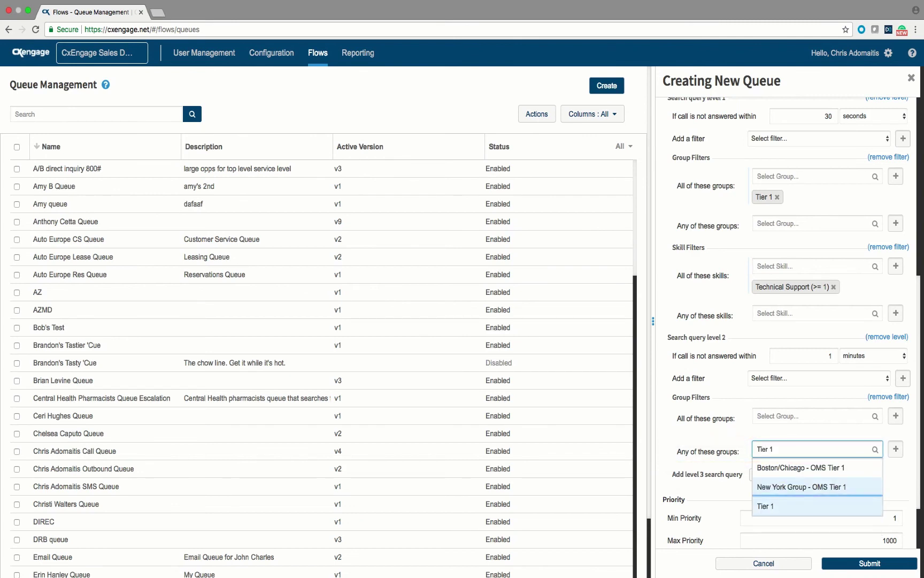
pyautogui.press('Escape')
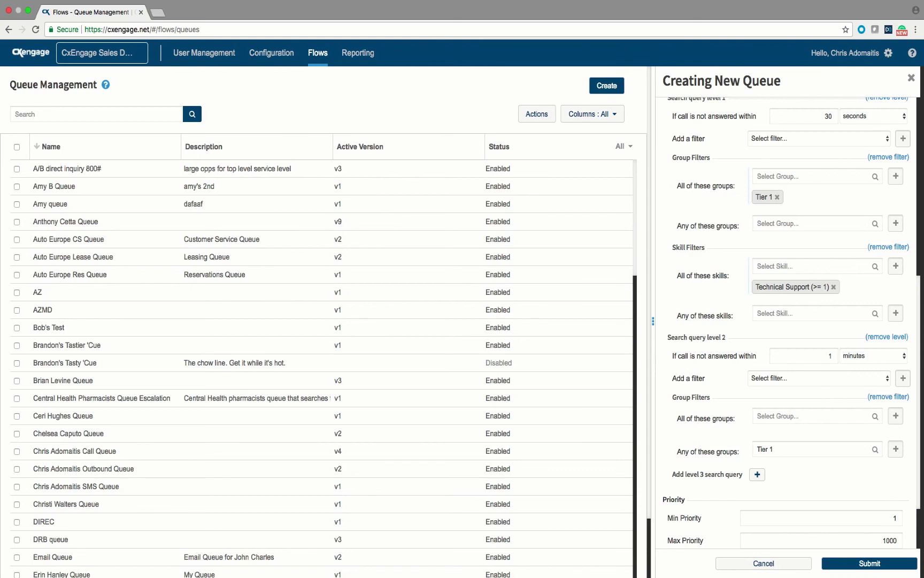
pyautogui.press('Down')
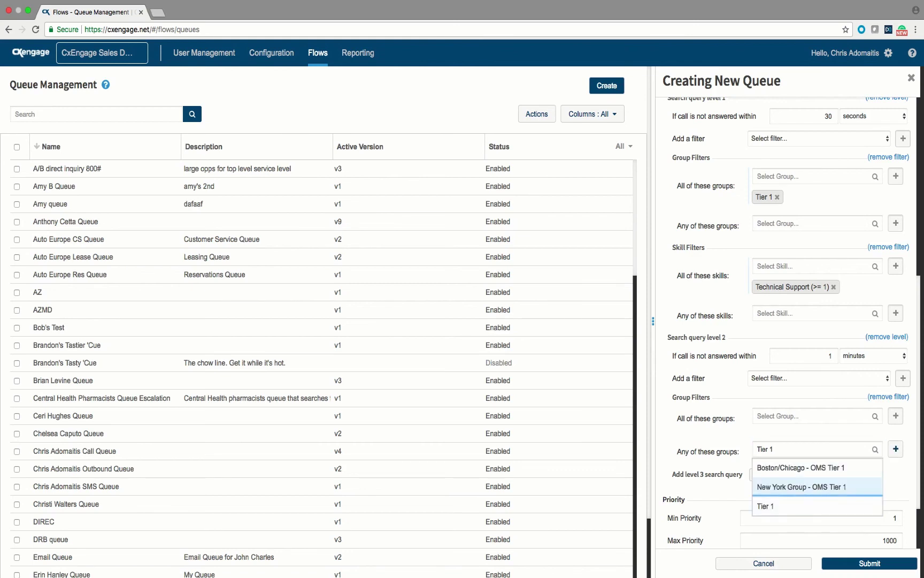
pyautogui.press('Return')
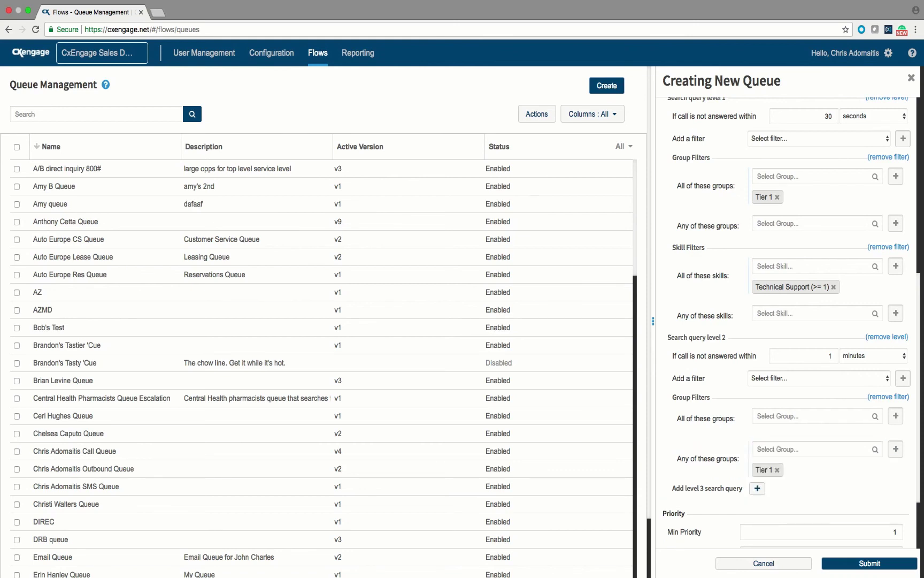
# - Add Tier 2 as another group under any of these groups in the level 2 escalation query
pyautogui.click(802, 449)
pyautogui.write('t')
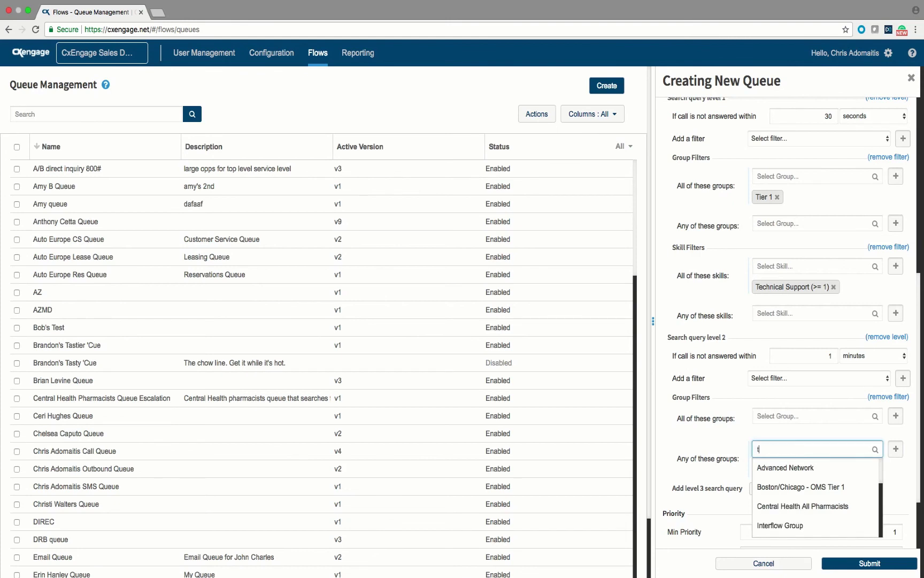
pyautogui.write('ier')
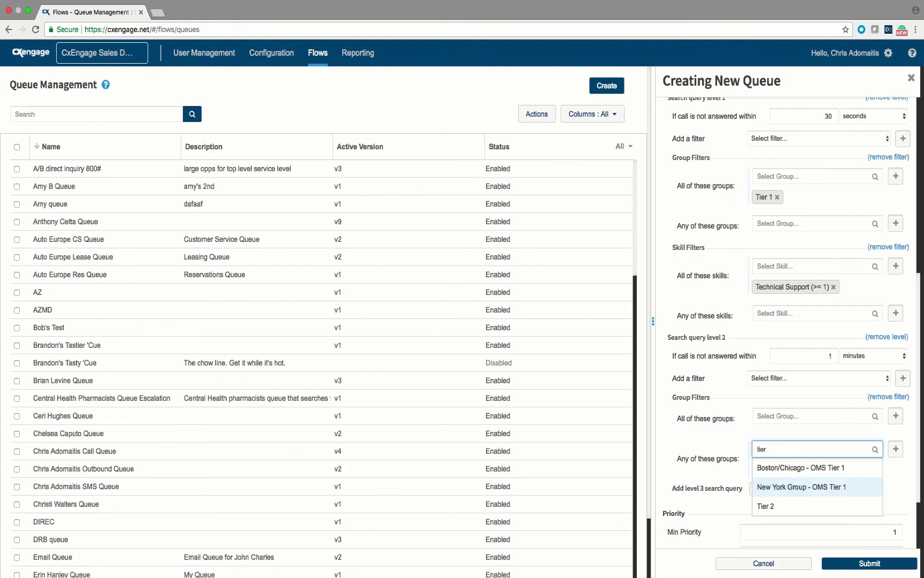
pyautogui.write(' 2')
pyautogui.press('Return')
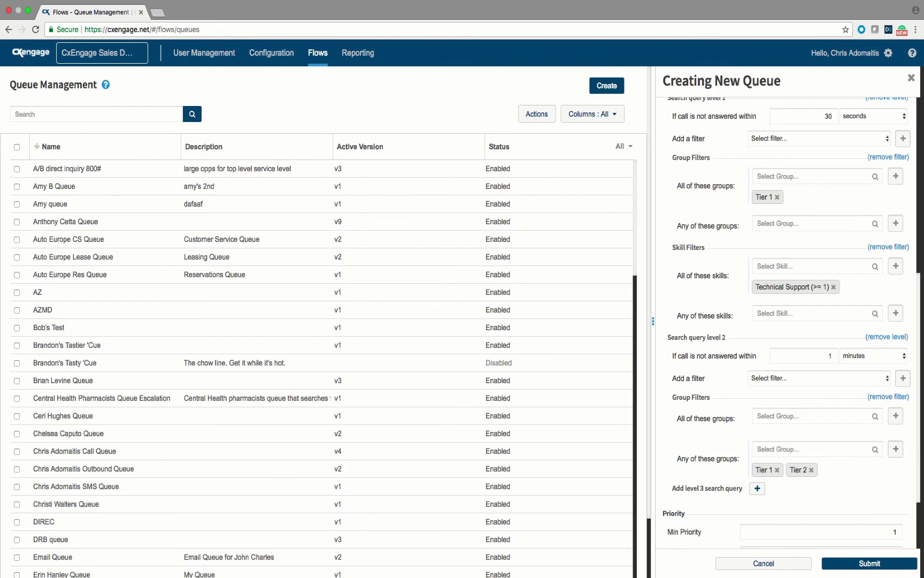
pyautogui.scroll(-3, 792, 321)
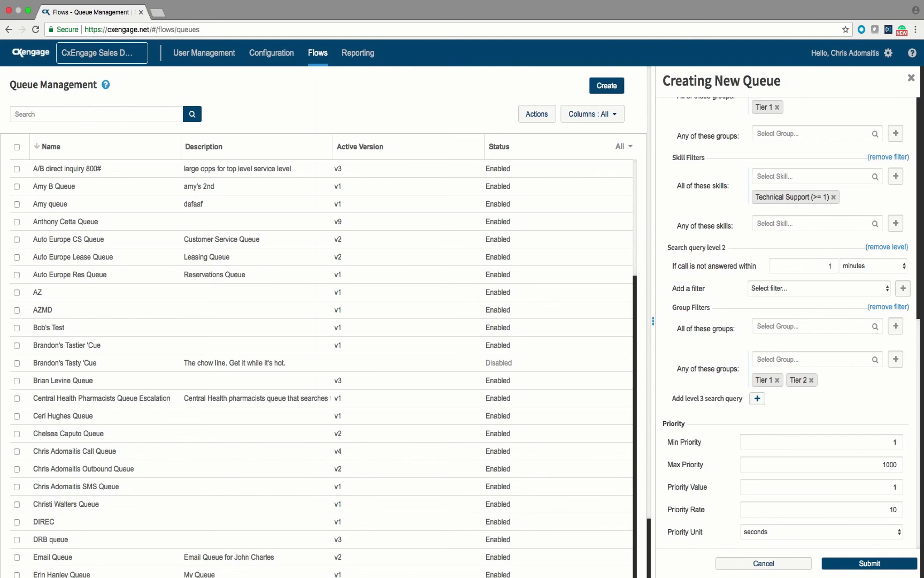
pyautogui.scroll(10, 786, 320)
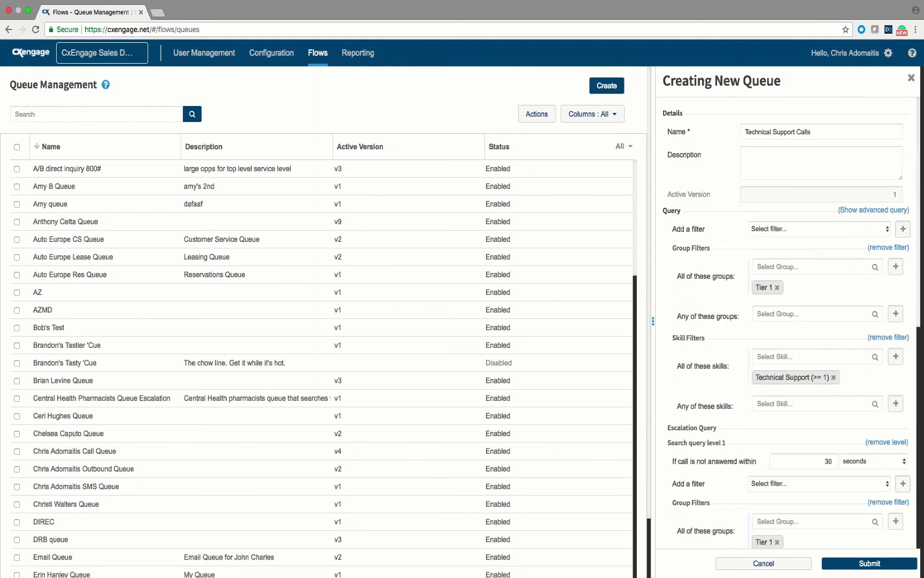
# - Check the priority settings of the Technical Support Calls queue and submit the new queue
pyautogui.scroll(-3, 786, 321)
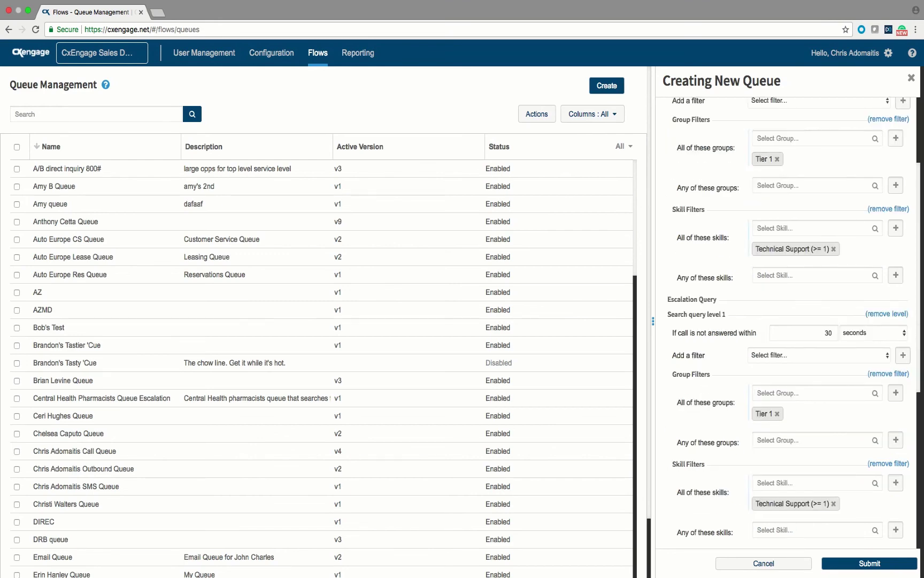
pyautogui.scroll(-7, 786, 321)
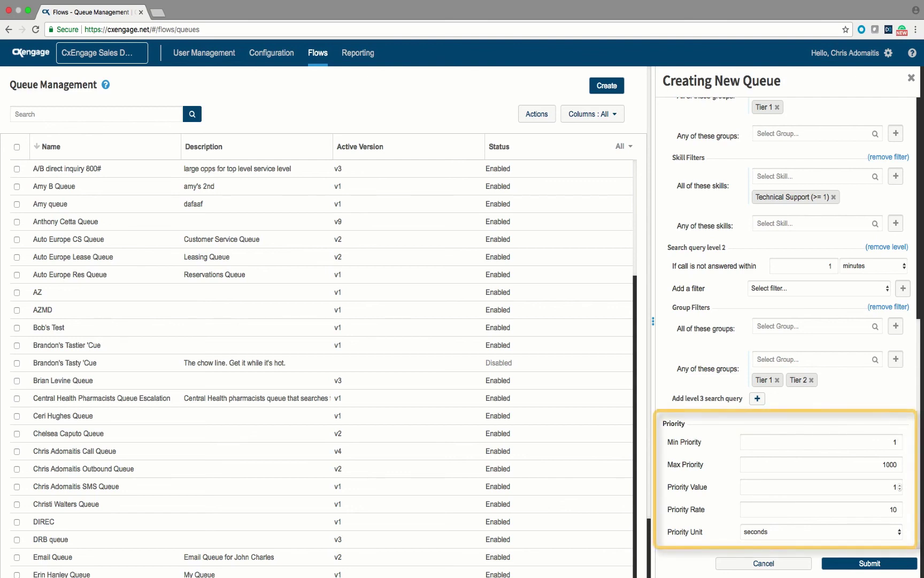
pyautogui.click(892, 487)
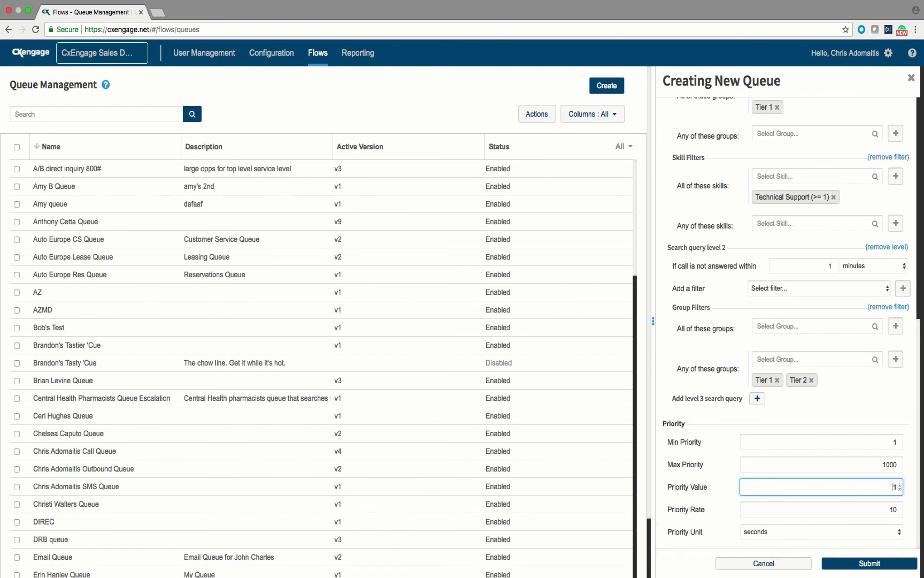
pyautogui.click(797, 531)
pyautogui.click(797, 531)
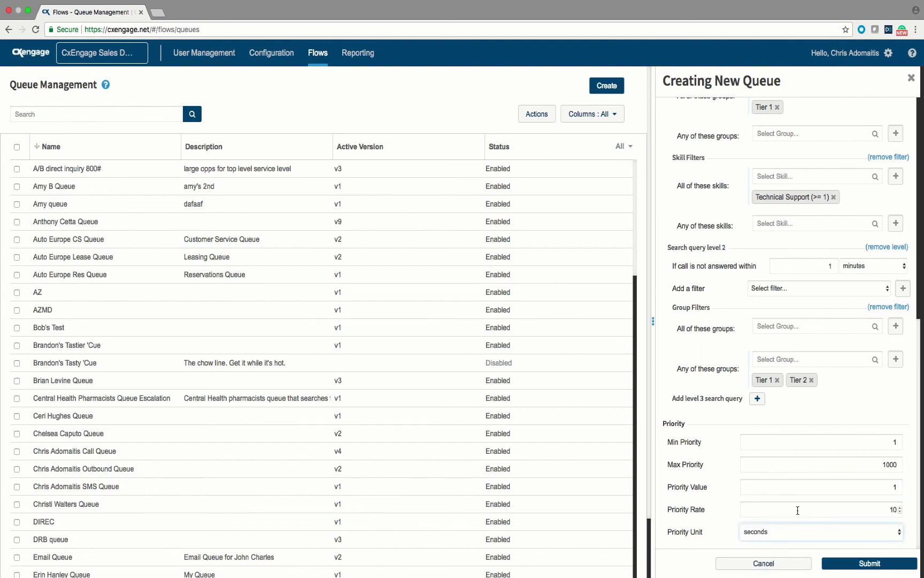
pyautogui.click(807, 470)
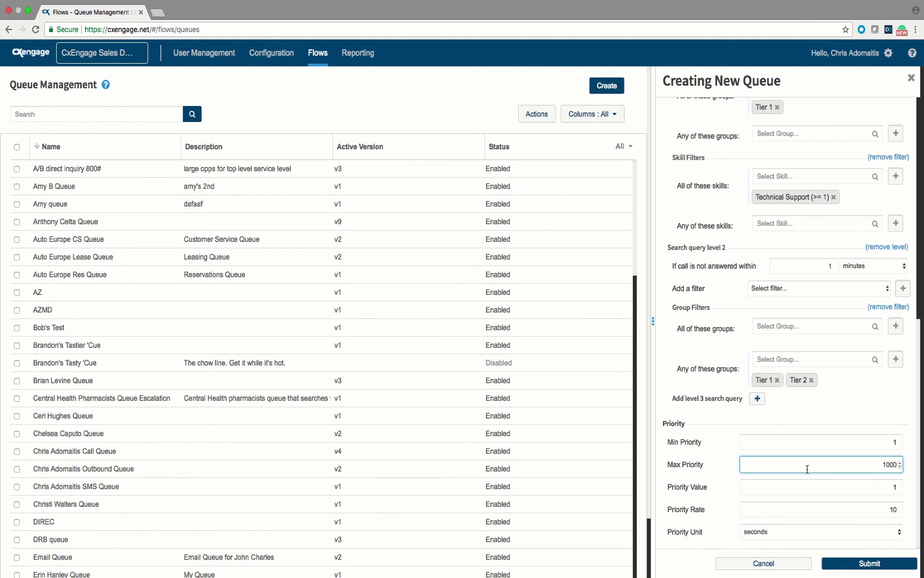
pyautogui.click(880, 560)
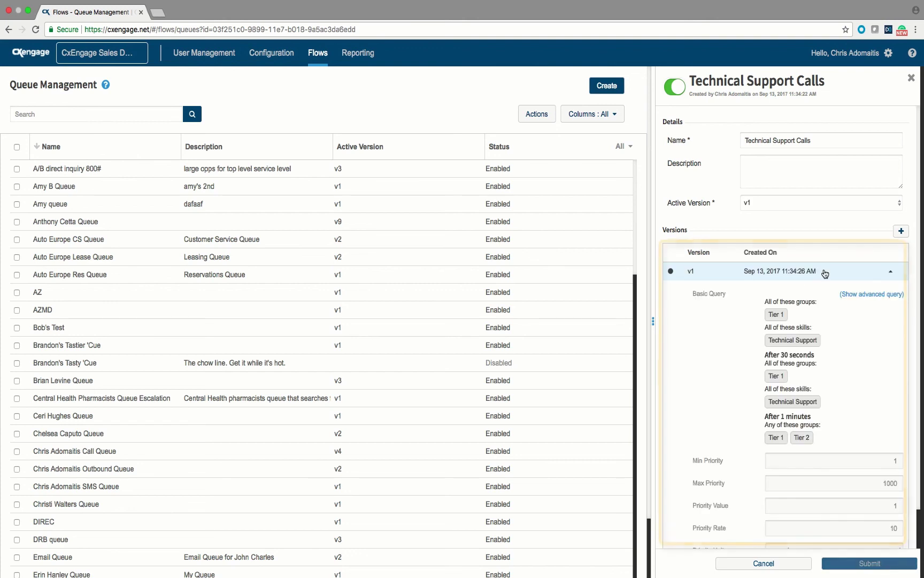
# - Examine the v1 query and priority details of the queue and the versions offered as its active version
pyautogui.scroll(-2, 813, 396)
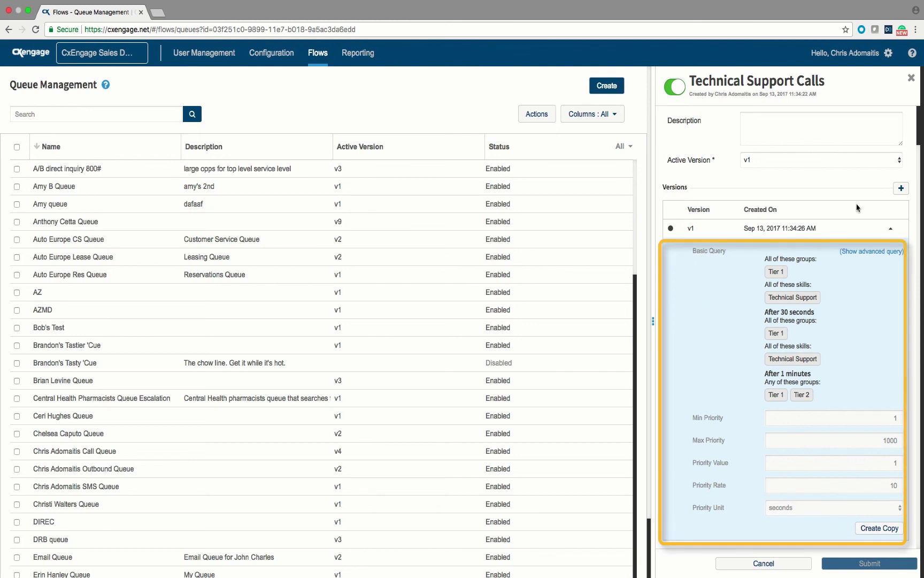
pyautogui.click(782, 160)
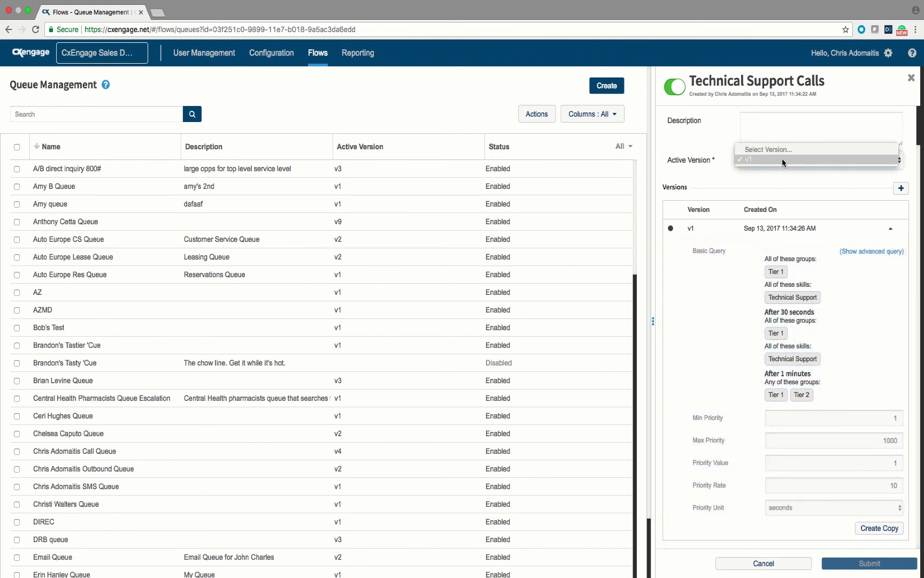
pyautogui.click(703, 180)
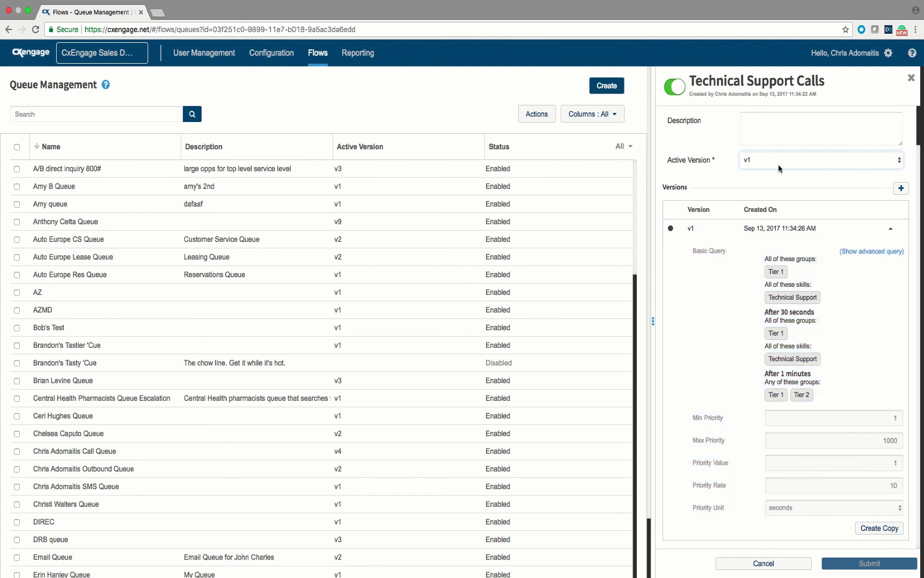
pyautogui.click(779, 163)
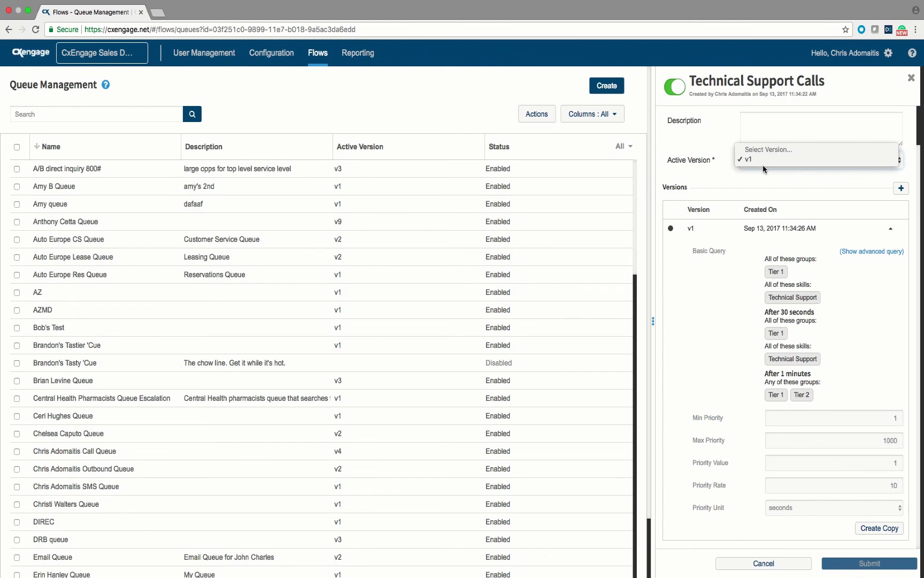
pyautogui.click(687, 170)
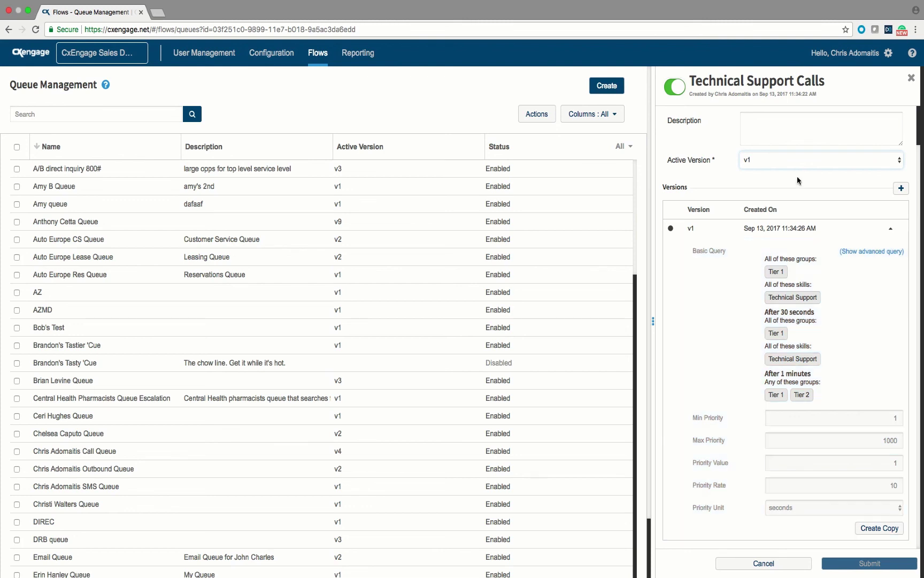
pyautogui.click(778, 160)
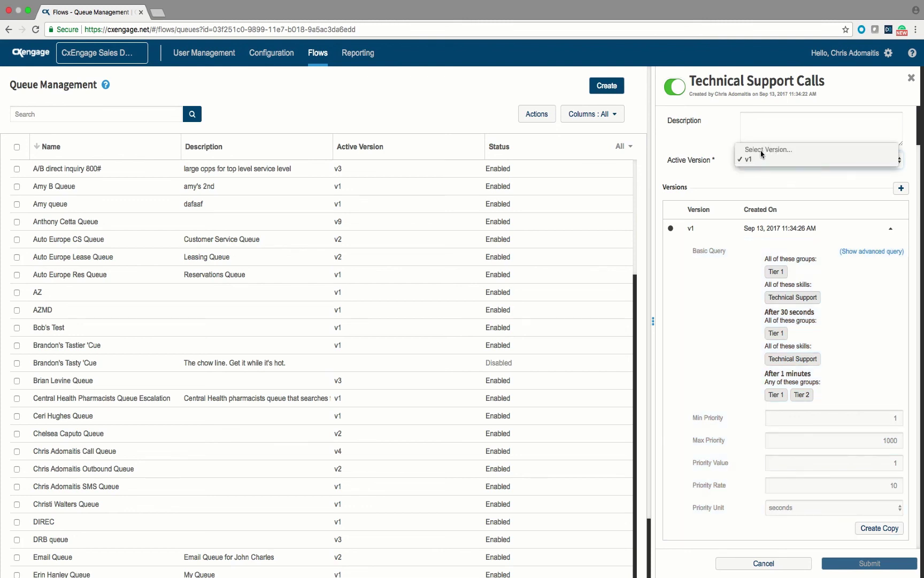
pyautogui.click(709, 176)
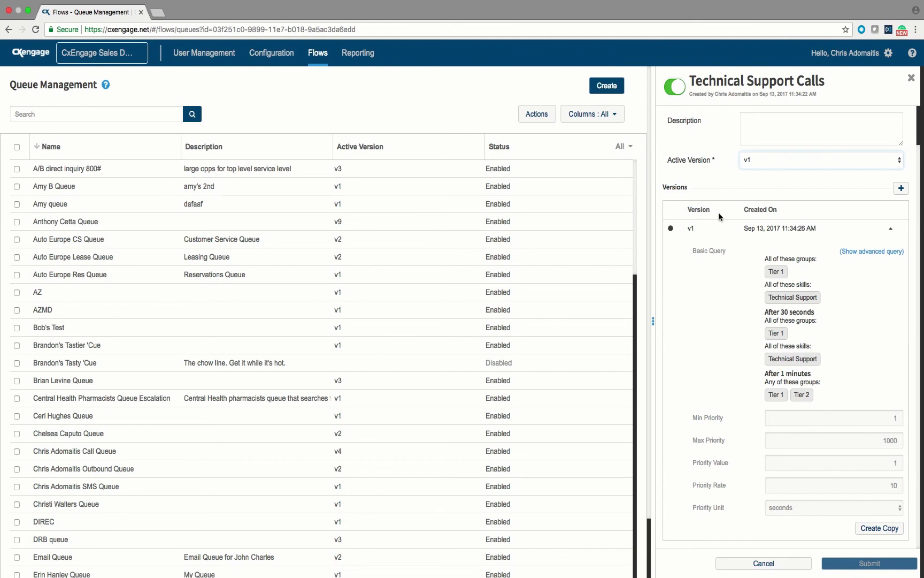